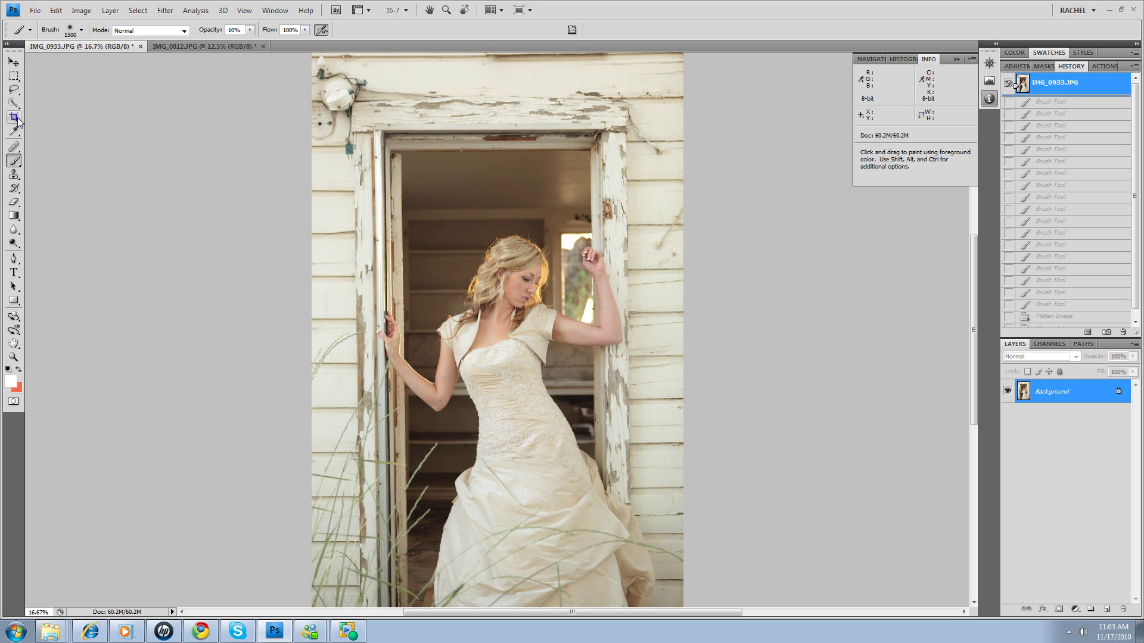
Show the Pure Baby action set in the Actions panel beside the bride photo.
{"action": "left_click", "coordinate": [1101, 66]}
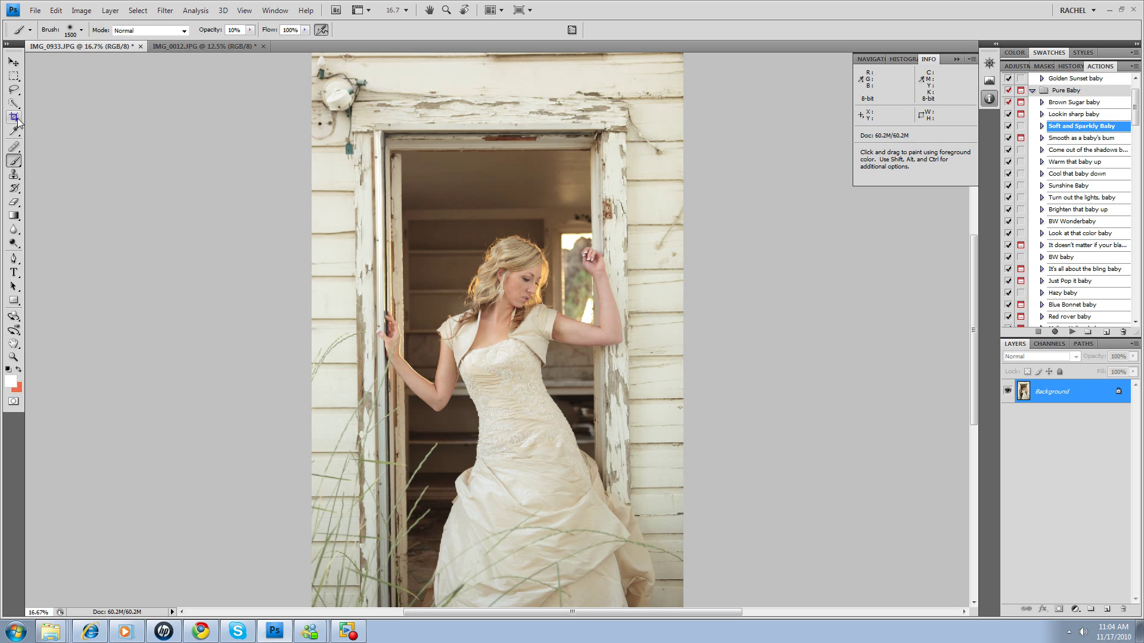
Crop the bride photo to a slightly tilted 5 × 7 in frame, trimming the left wall and door-frame top.
{"action": "left_click", "coordinate": [17, 120]}
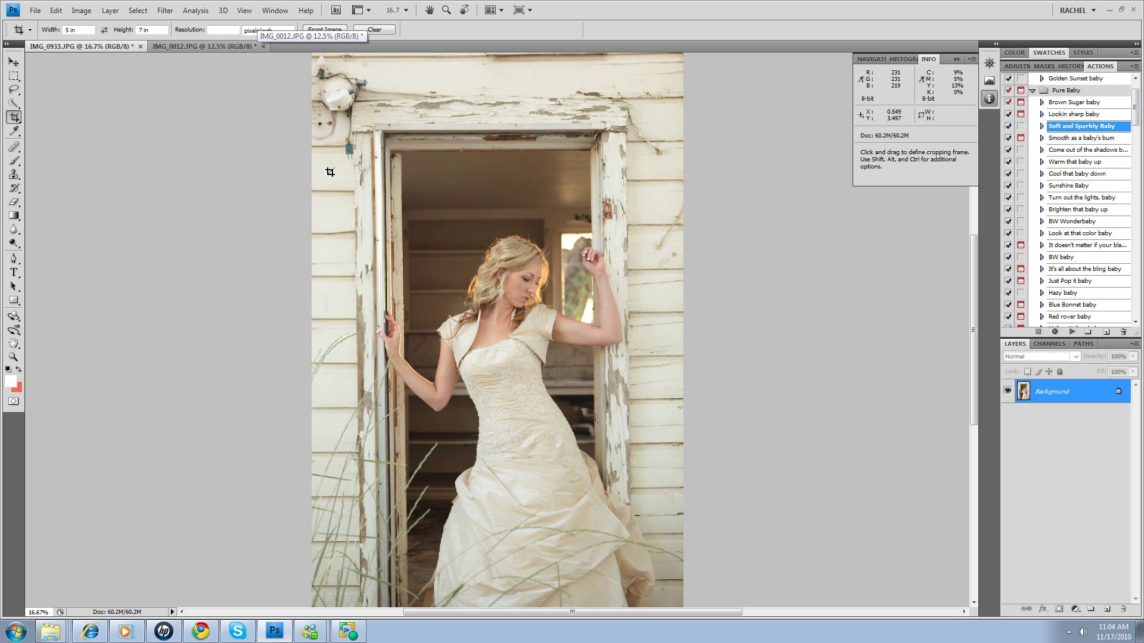
{"action": "left_click_drag", "start_coordinate": [337, 179], "coordinate": [840, 596]}
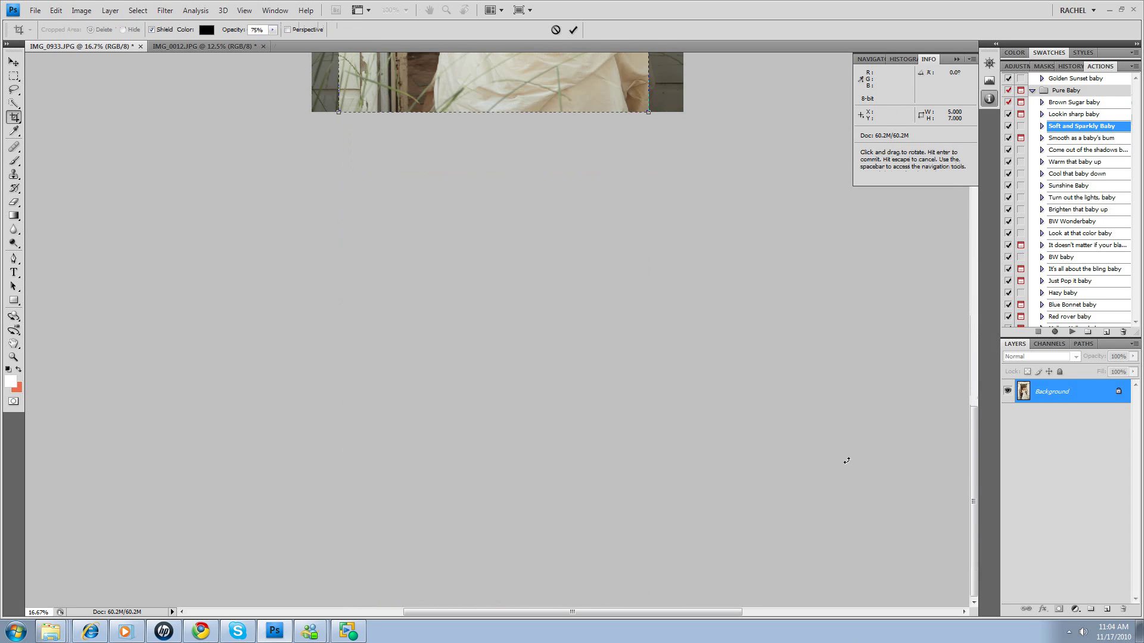
{"action": "scroll", "coordinate": [815, 423], "scroll_direction": "up", "scroll_amount": 5}
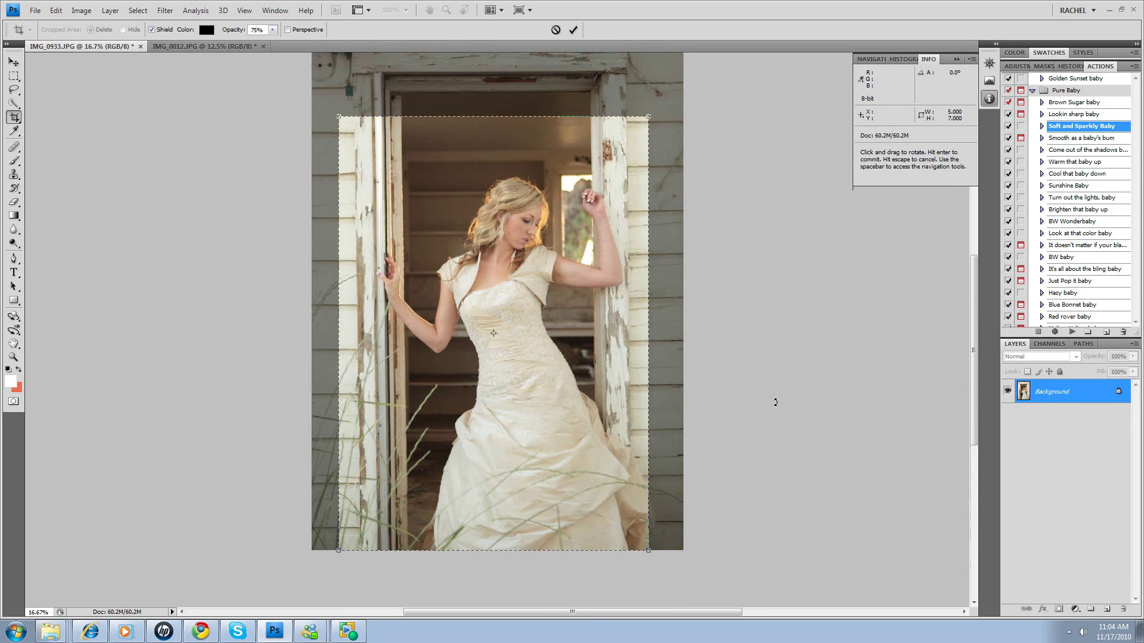
{"action": "left_click_drag", "start_coordinate": [679, 321], "coordinate": [679, 314]}
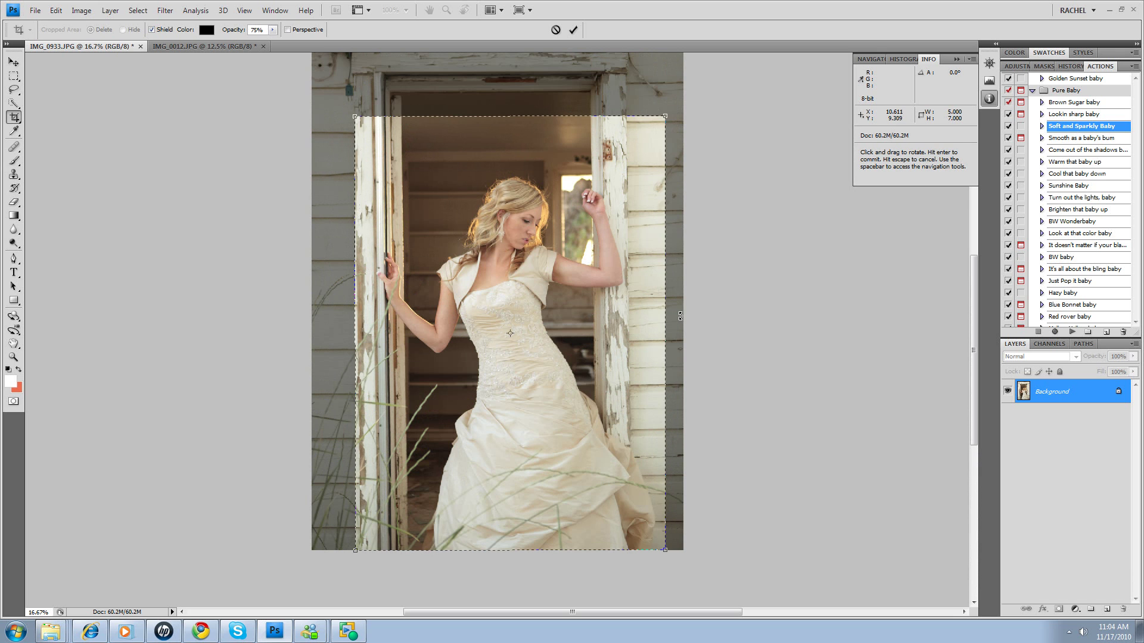
{"action": "left_click_drag", "start_coordinate": [474, 364], "coordinate": [479, 364]}
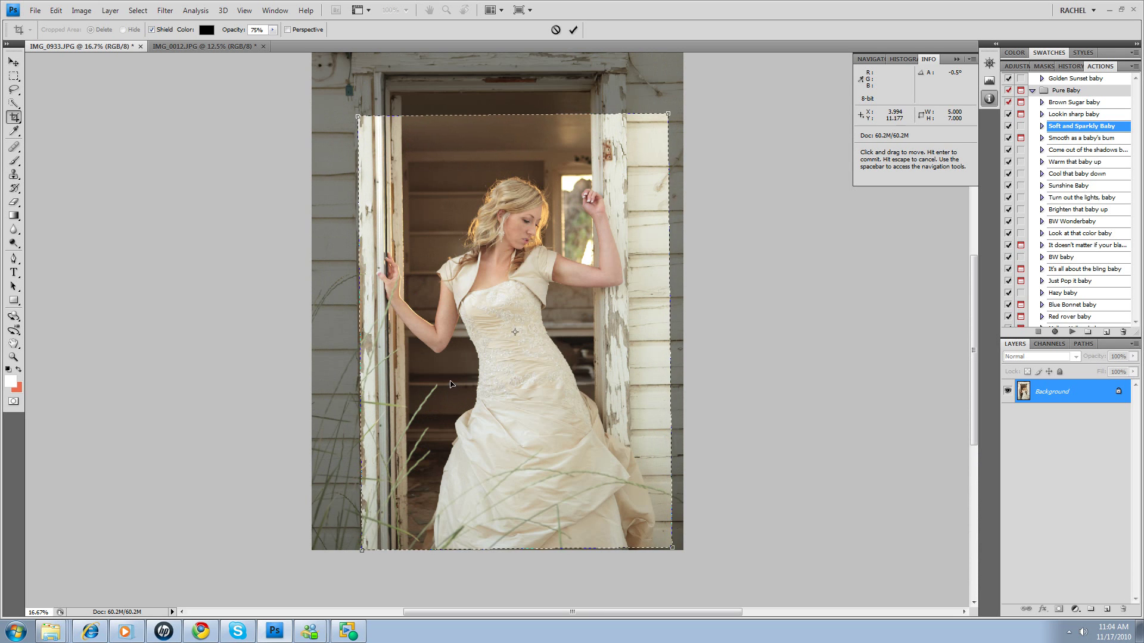
{"action": "left_click_drag", "start_coordinate": [381, 388], "coordinate": [386, 388]}
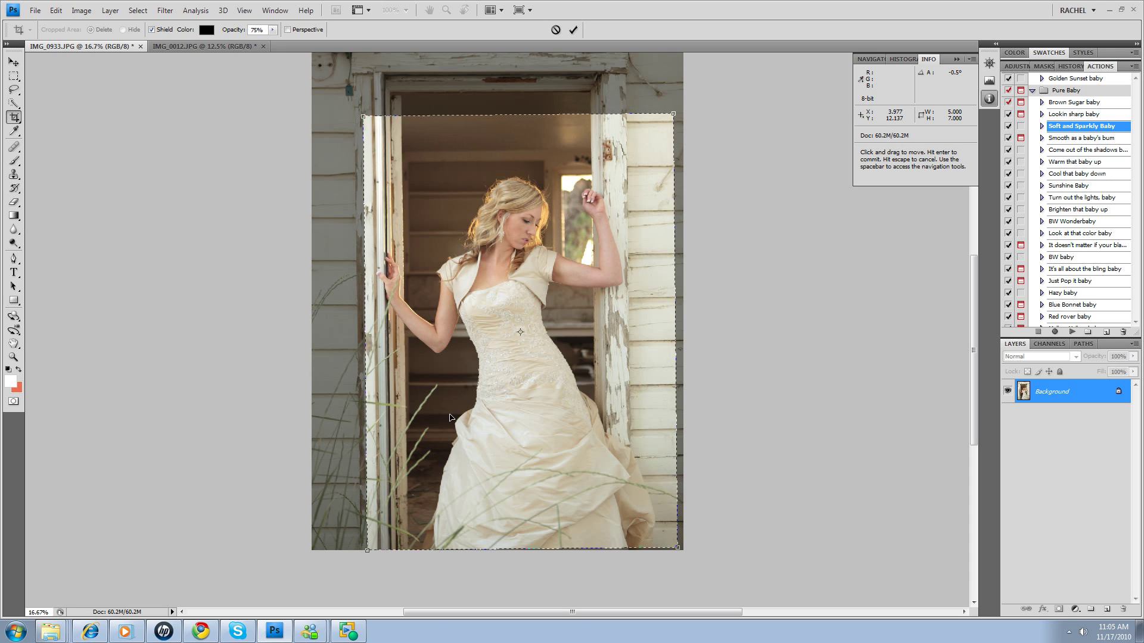
{"action": "left_click_drag", "start_coordinate": [450, 417], "coordinate": [450, 420]}
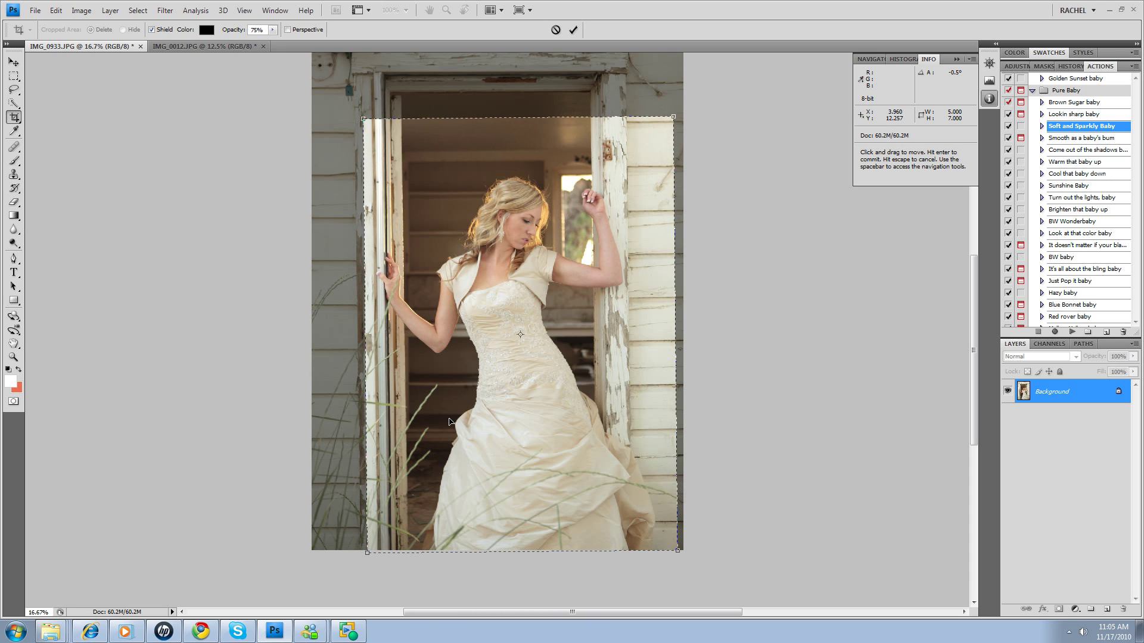
{"action": "left_click_drag", "start_coordinate": [368, 552], "coordinate": [373, 547]}
{"action": "key", "text": "Return"}
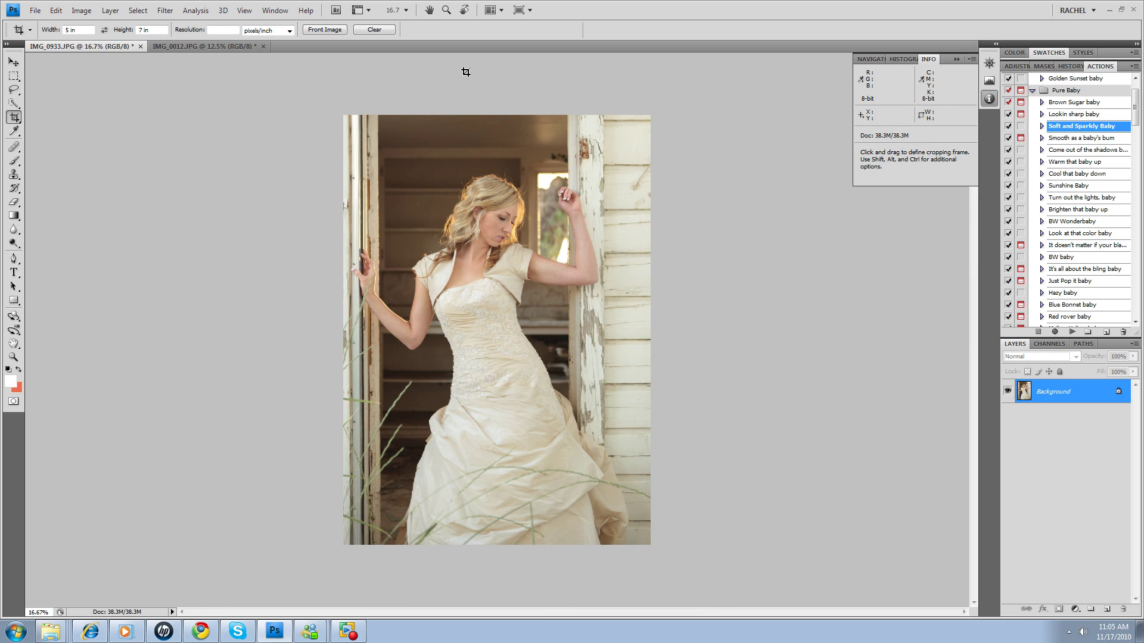
Add a Curves adjustment layer and nudge the Green channel curve from a wall-tone point.
{"action": "left_click", "coordinate": [1026, 67]}
{"action": "left_click", "coordinate": [1069, 101]}
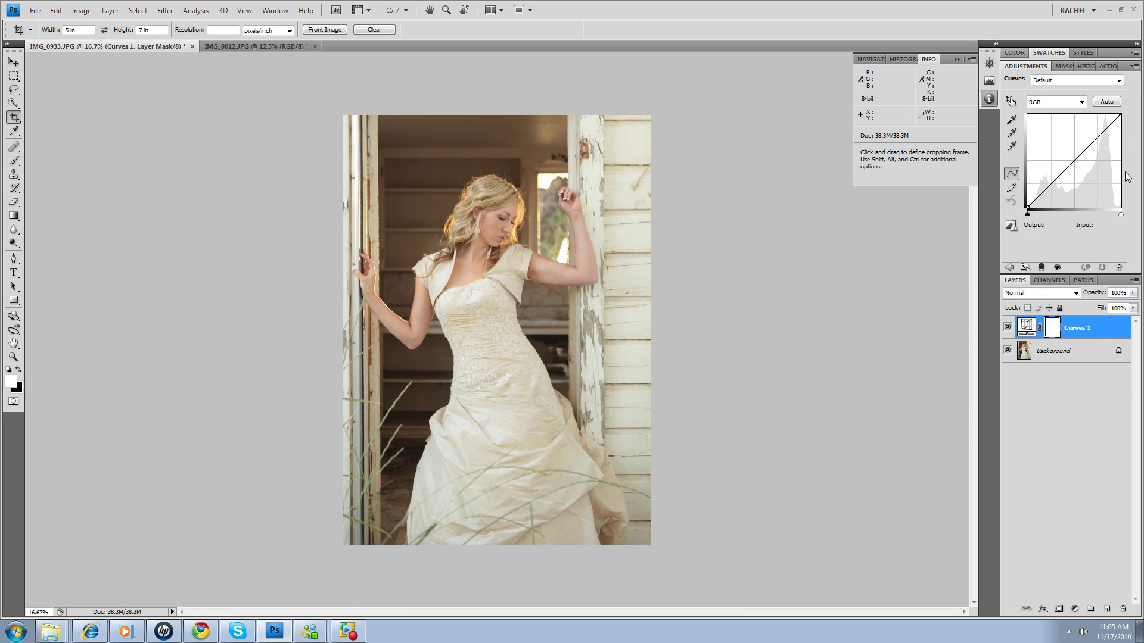
{"action": "left_click", "coordinate": [1011, 102]}
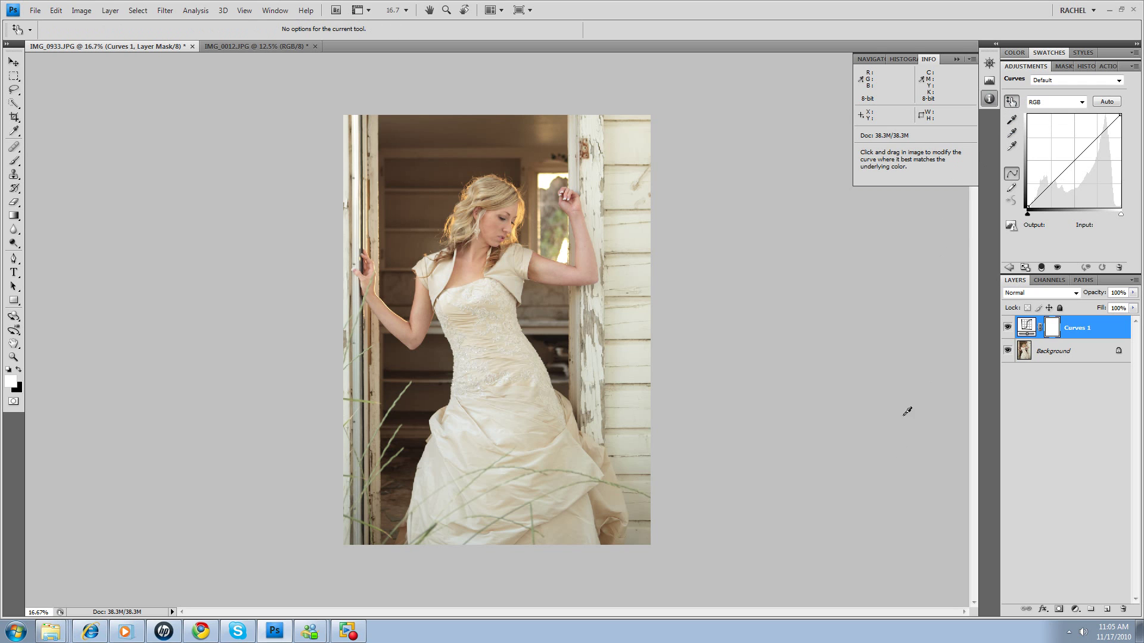
{"action": "left_click", "coordinate": [1081, 102]}
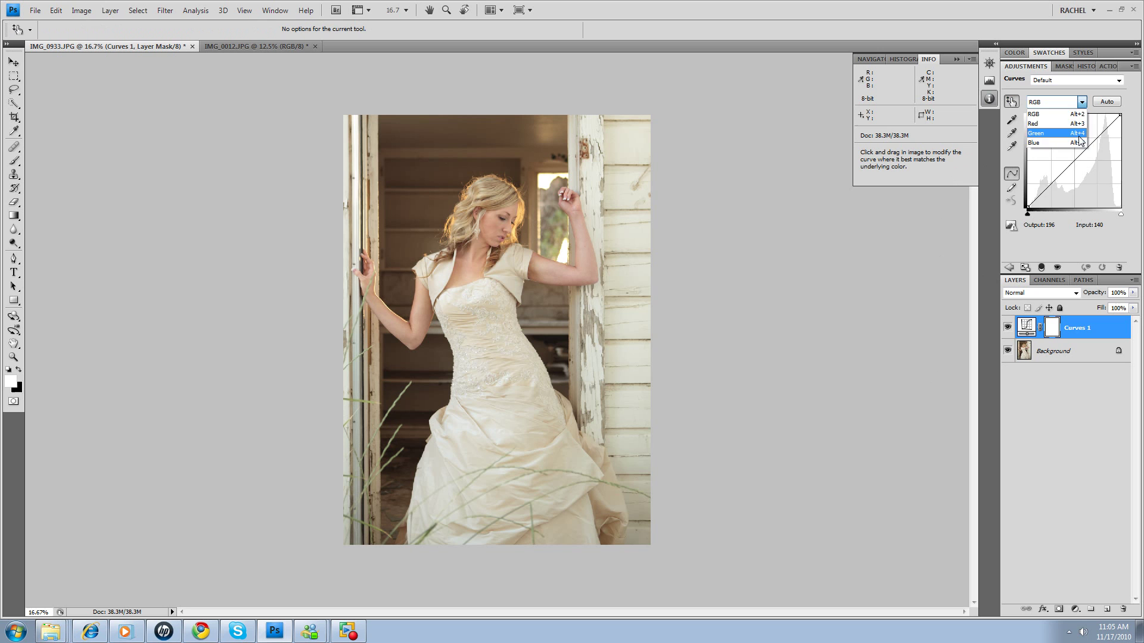
{"action": "left_click", "coordinate": [1081, 134]}
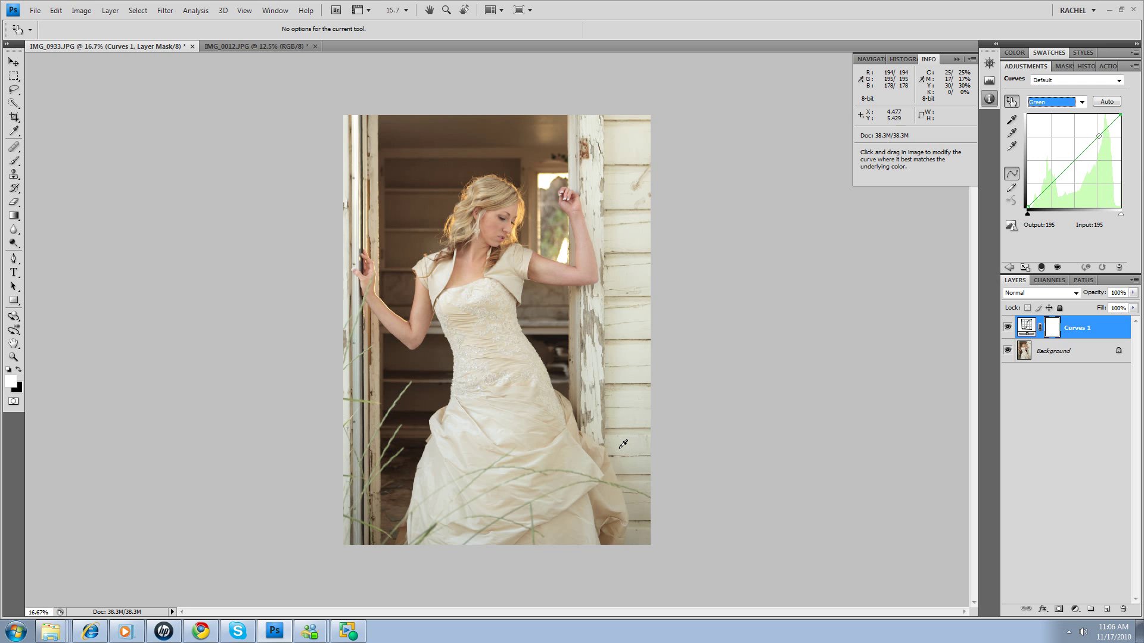
{"action": "left_click", "coordinate": [619, 451]}
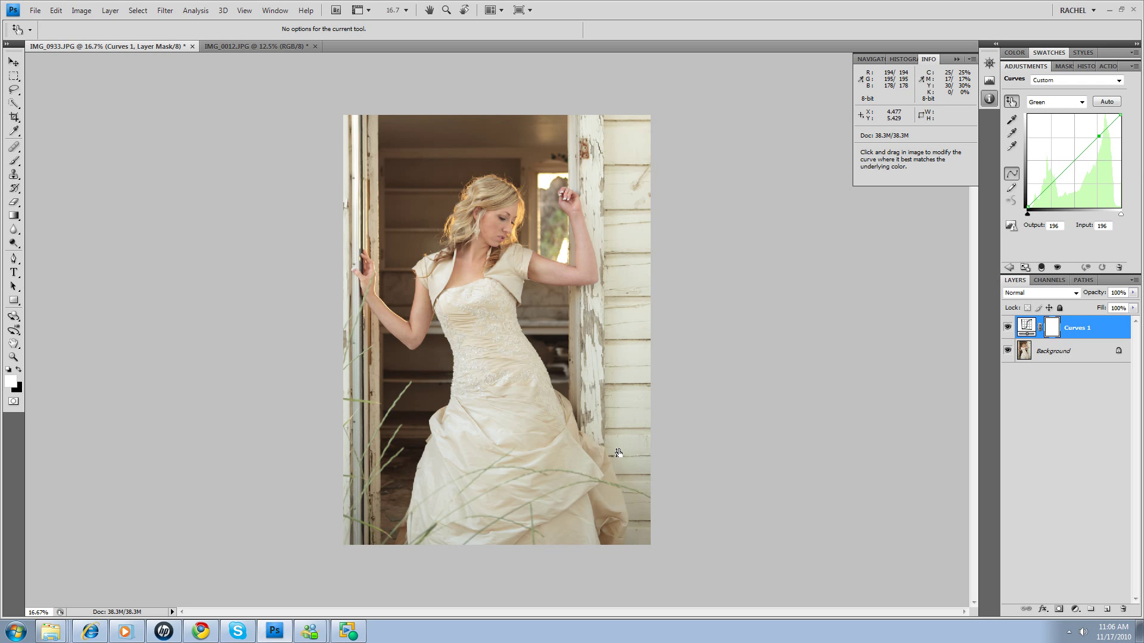
{"action": "left_click_drag", "start_coordinate": [619, 452], "coordinate": [621, 457]}
{"action": "left_click_drag", "start_coordinate": [622, 457], "coordinate": [623, 448]}
Compare the curves adjustment before and after, then flatten the image into the Background.
{"action": "left_click", "coordinate": [1006, 328]}
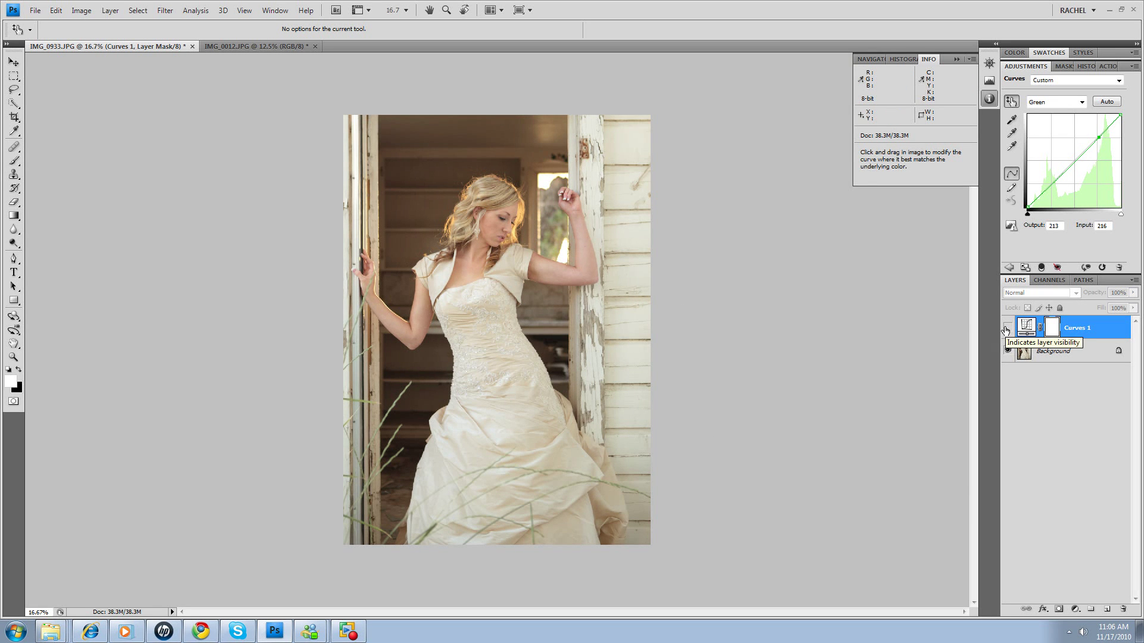
{"action": "left_click", "coordinate": [1007, 329]}
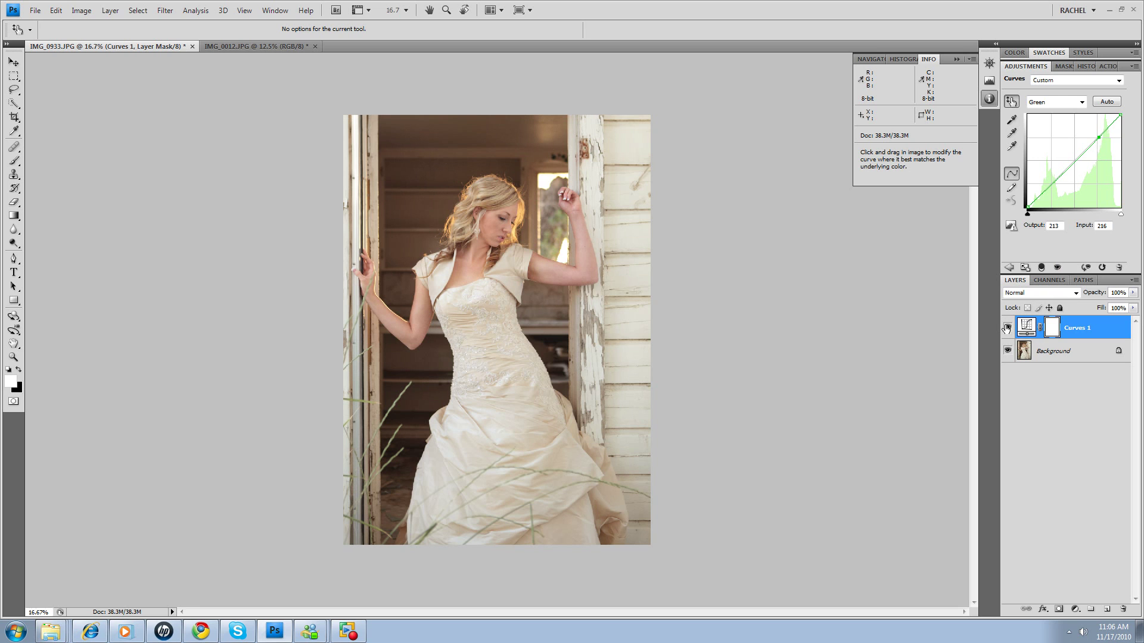
{"action": "right_click", "coordinate": [1064, 351]}
{"action": "left_click", "coordinate": [1064, 457]}
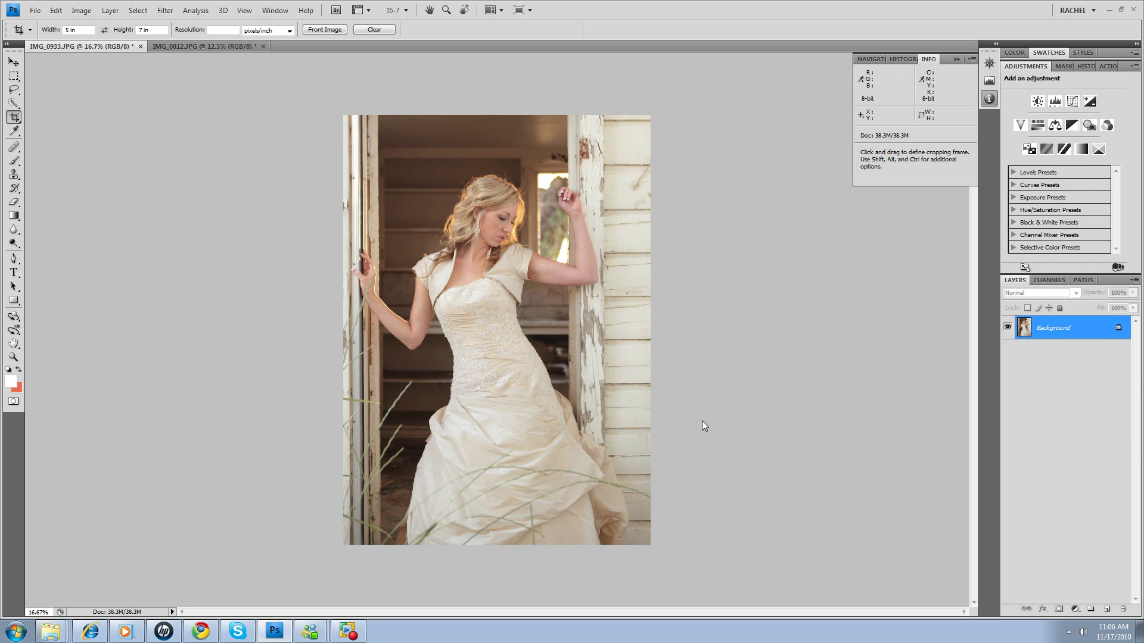
Run the 'Turn out the lights, baby' and 'Sunshine Baby' actions.
{"action": "left_click", "coordinate": [1101, 67]}
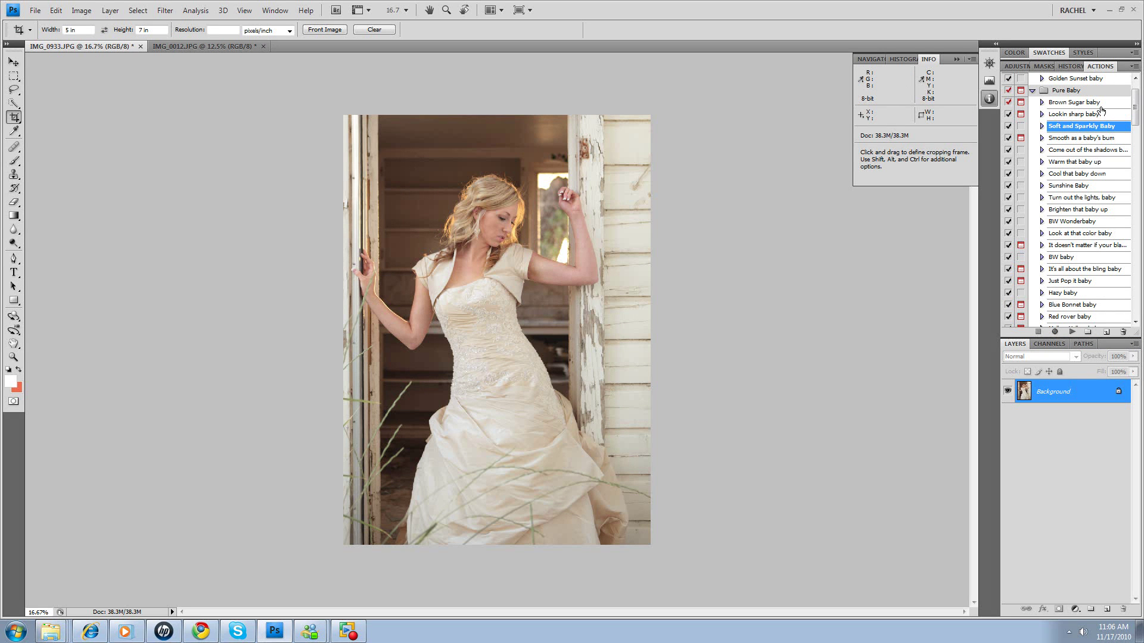
{"action": "left_click", "coordinate": [1083, 198]}
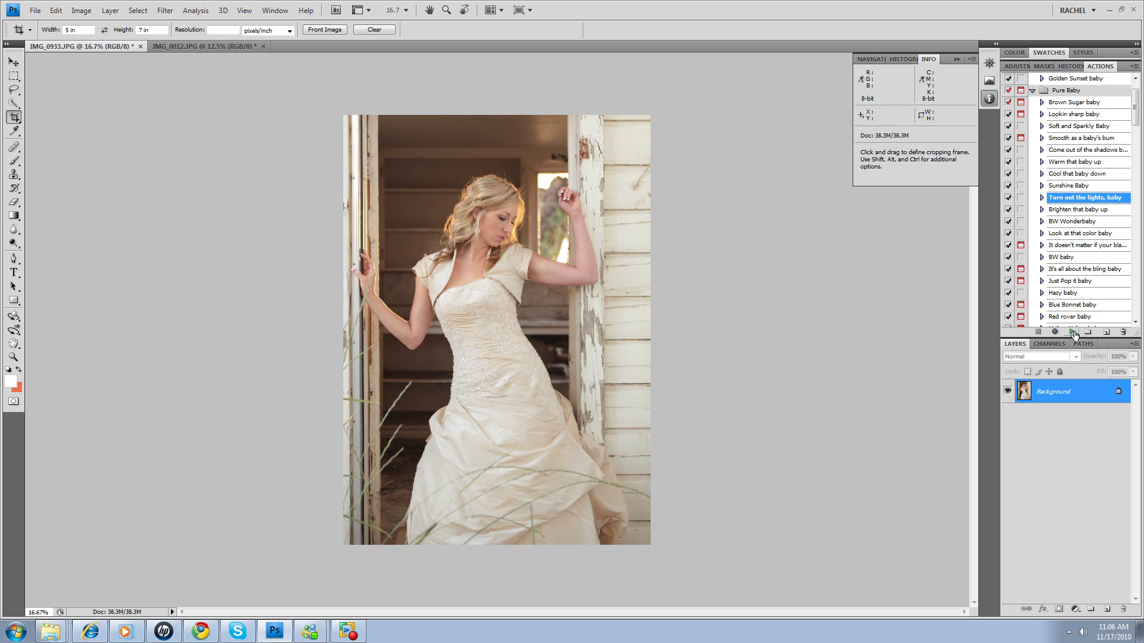
{"action": "left_click", "coordinate": [1072, 333]}
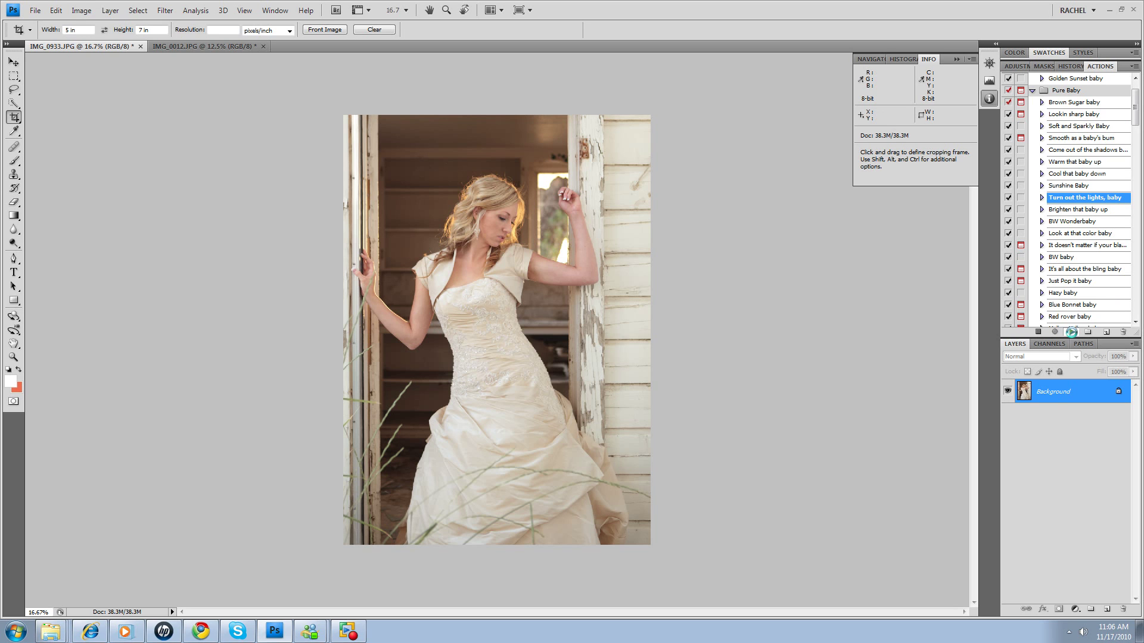
{"action": "left_click", "coordinate": [1068, 186]}
{"action": "left_click", "coordinate": [1073, 333]}
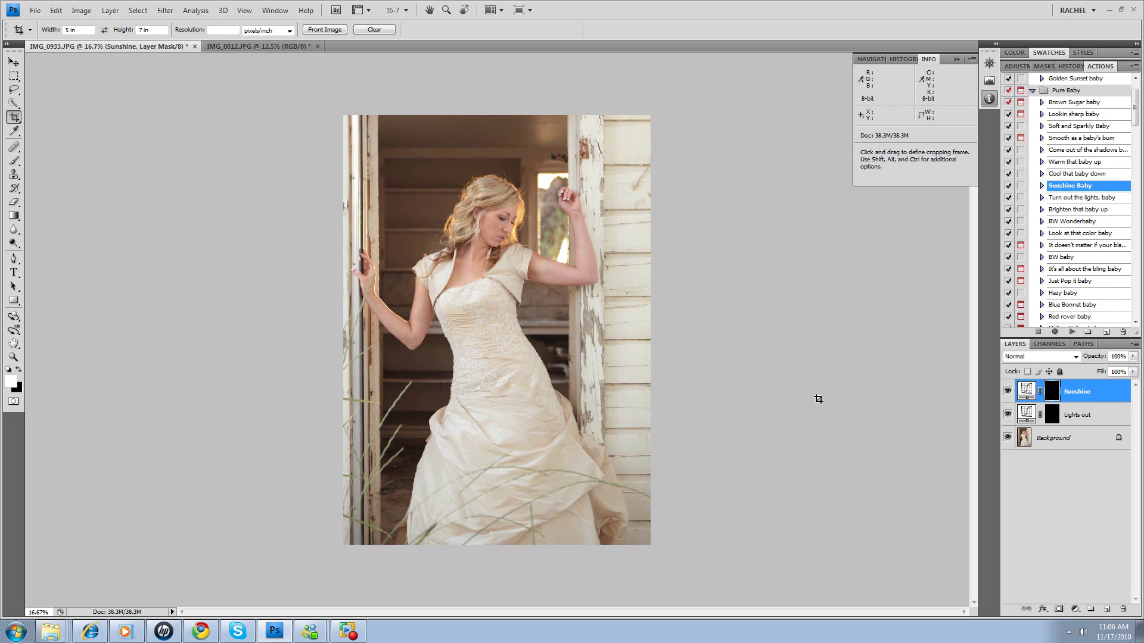
Paint the Sunshine mask with a 900 px brush over the window, raised arm and hair.
{"action": "key", "text": "b"}
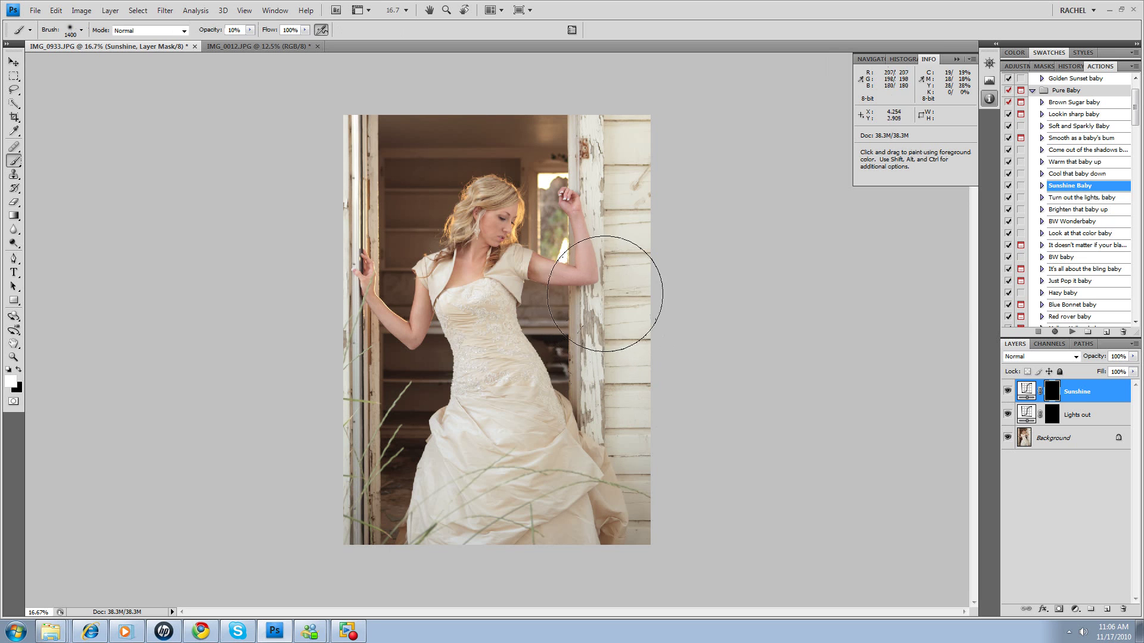
{"action": "key", "text": "bracketleft"}
{"action": "key", "text": "bracketleft"}
{"action": "key", "text": "bracketleft"}
{"action": "key", "text": "bracketleft"}
{"action": "key", "text": "bracketleft"}
{"action": "key", "text": "bracketleft"}
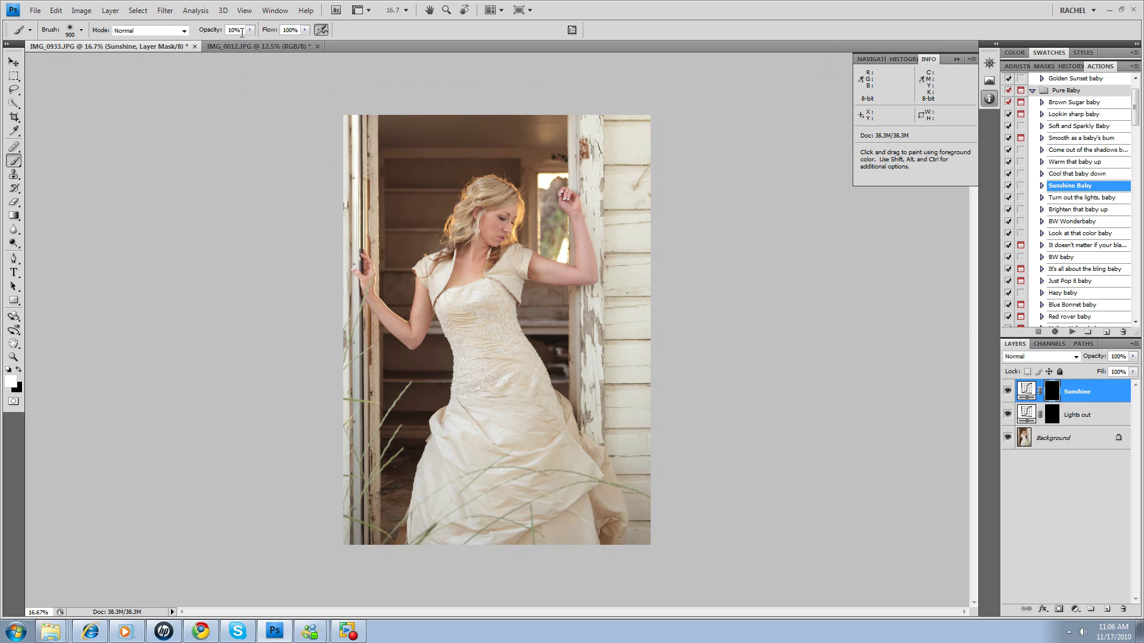
{"action": "right_click", "coordinate": [442, 192]}
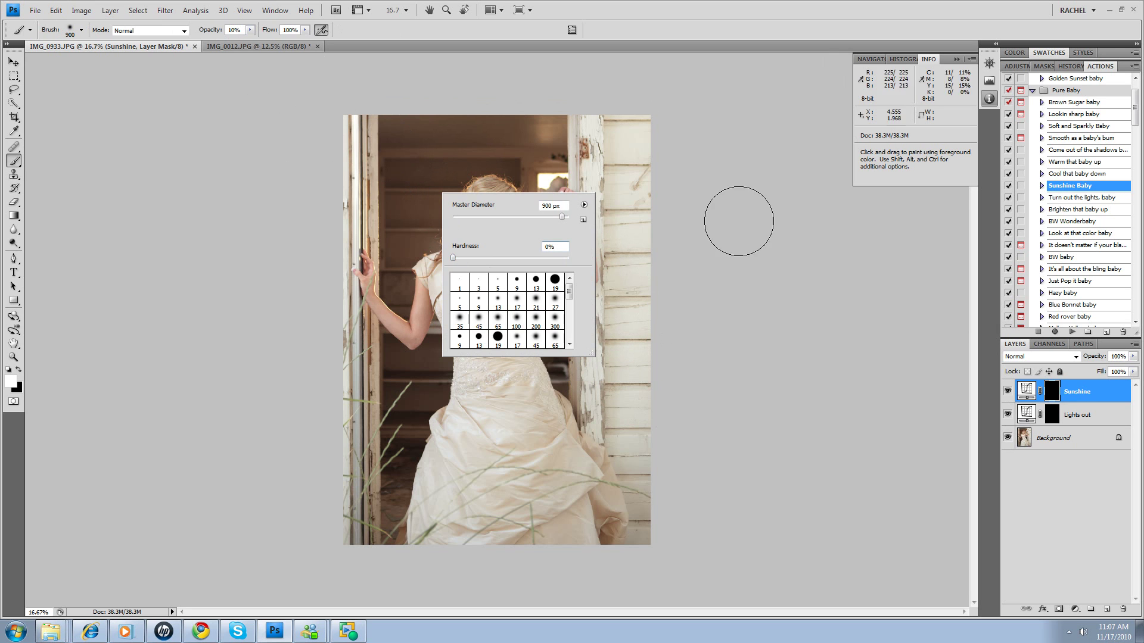
{"action": "left_click", "coordinate": [773, 13]}
{"action": "left_click_drag", "start_coordinate": [547, 207], "coordinate": [565, 179]}
{"action": "mouse_move", "coordinate": [409, 318]}
{"action": "left_mouse_down"}
{"action": "mouse_move", "coordinate": [546, 236]}
{"action": "mouse_move", "coordinate": [568, 246]}
{"action": "mouse_move", "coordinate": [448, 287]}
{"action": "mouse_move", "coordinate": [443, 308]}
{"action": "mouse_move", "coordinate": [486, 180]}
{"action": "mouse_move", "coordinate": [472, 179]}
{"action": "mouse_move", "coordinate": [444, 247]}
{"action": "mouse_move", "coordinate": [437, 375]}
{"action": "mouse_move", "coordinate": [435, 305]}
{"action": "mouse_move", "coordinate": [390, 322]}
{"action": "left_mouse_up"}
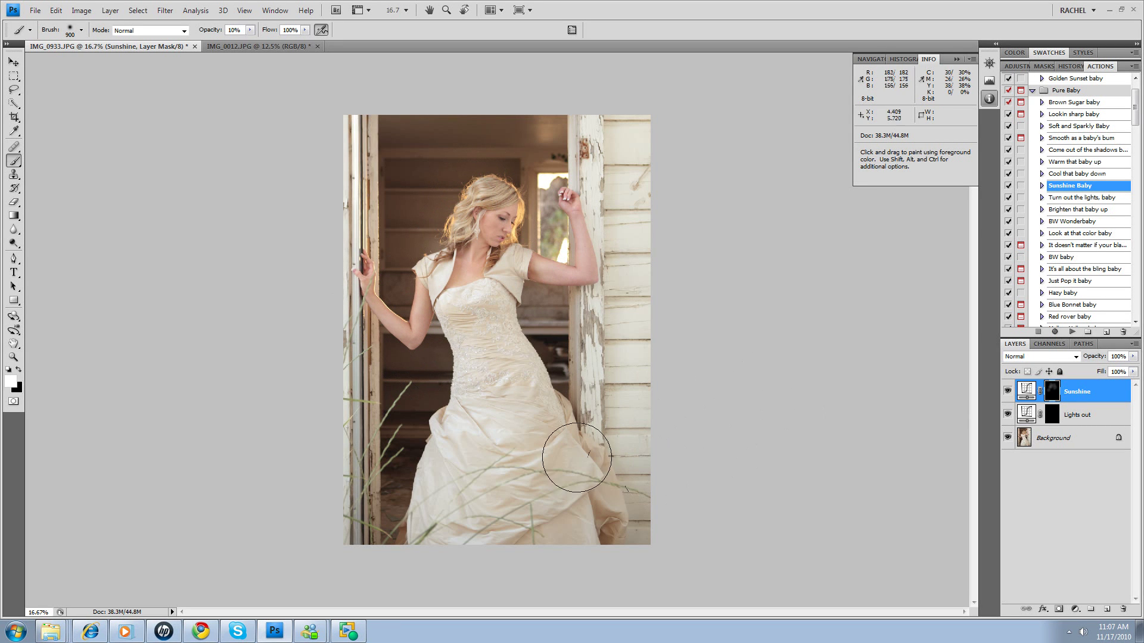
{"action": "left_click", "coordinate": [1053, 419]}
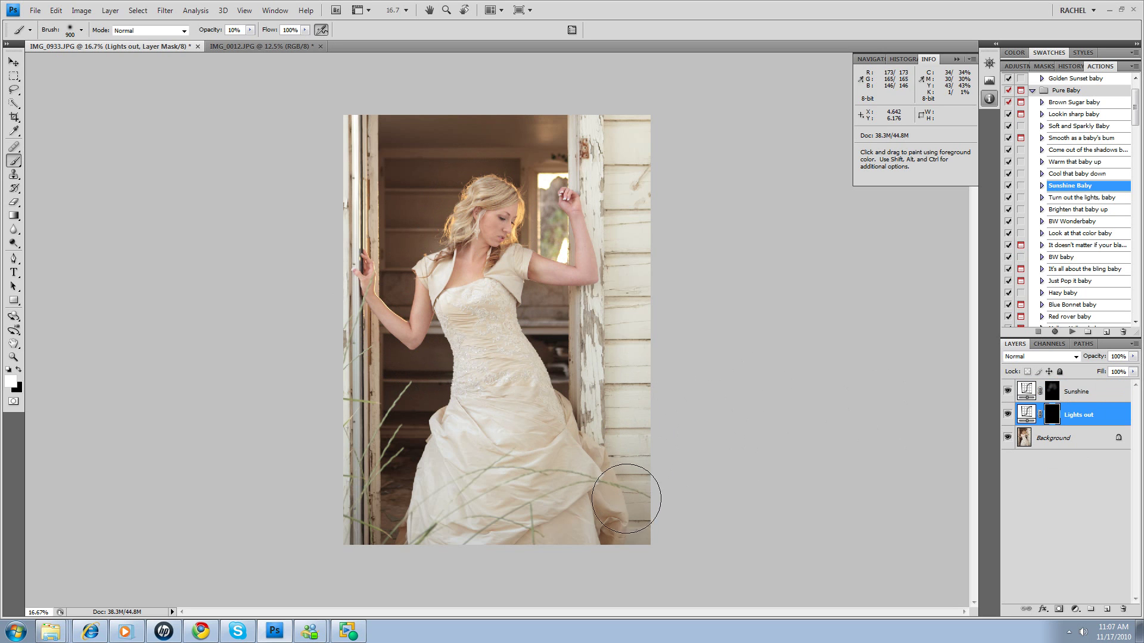
Paint the Lights out mask at 20% opacity over the lower-left and upper-right edges, comparing the result.
{"action": "key", "text": "bracketright"}
{"action": "key", "text": "bracketright"}
{"action": "key", "text": "bracketright"}
{"action": "key", "text": "bracketright"}
{"action": "key", "text": "bracketright"}
{"action": "key", "text": "bracketright"}
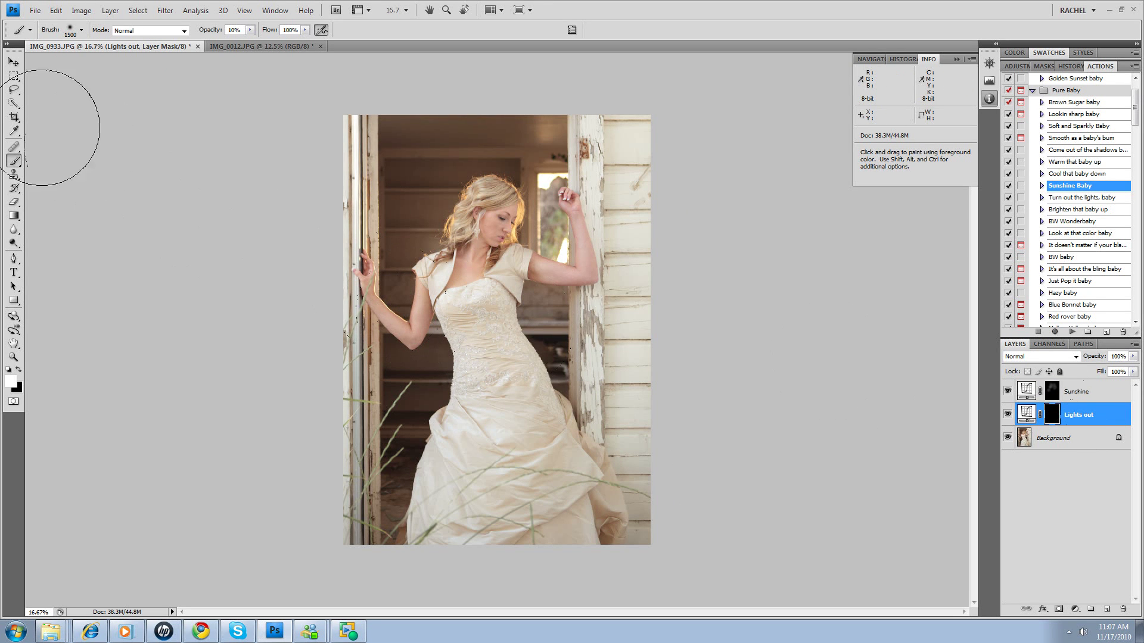
{"action": "left_click", "coordinate": [250, 30]}
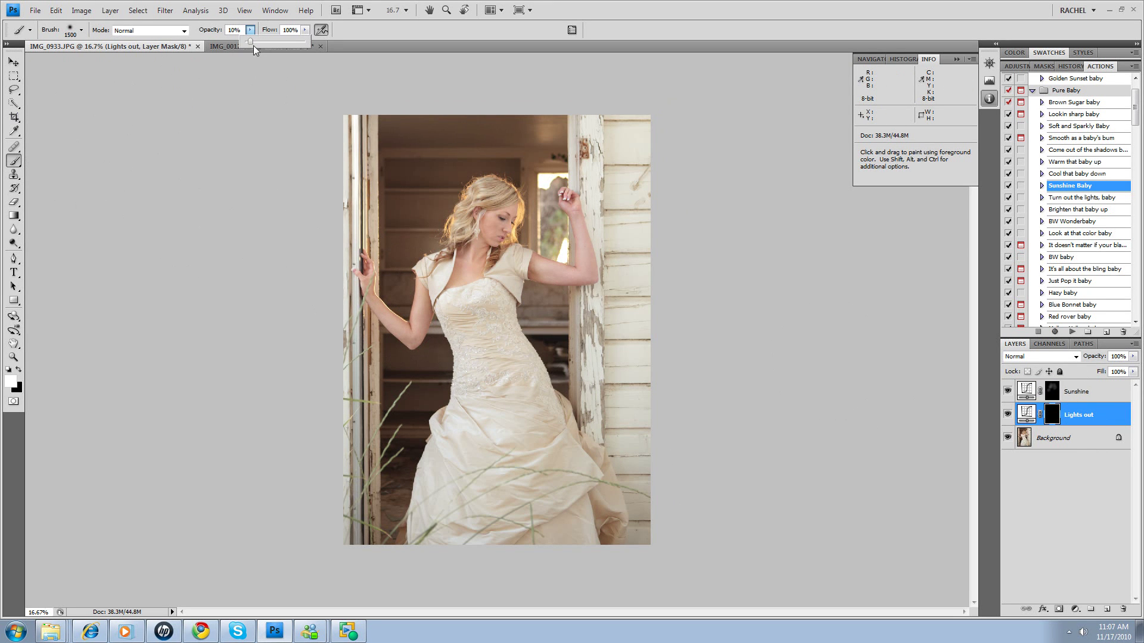
{"action": "left_click", "coordinate": [257, 41]}
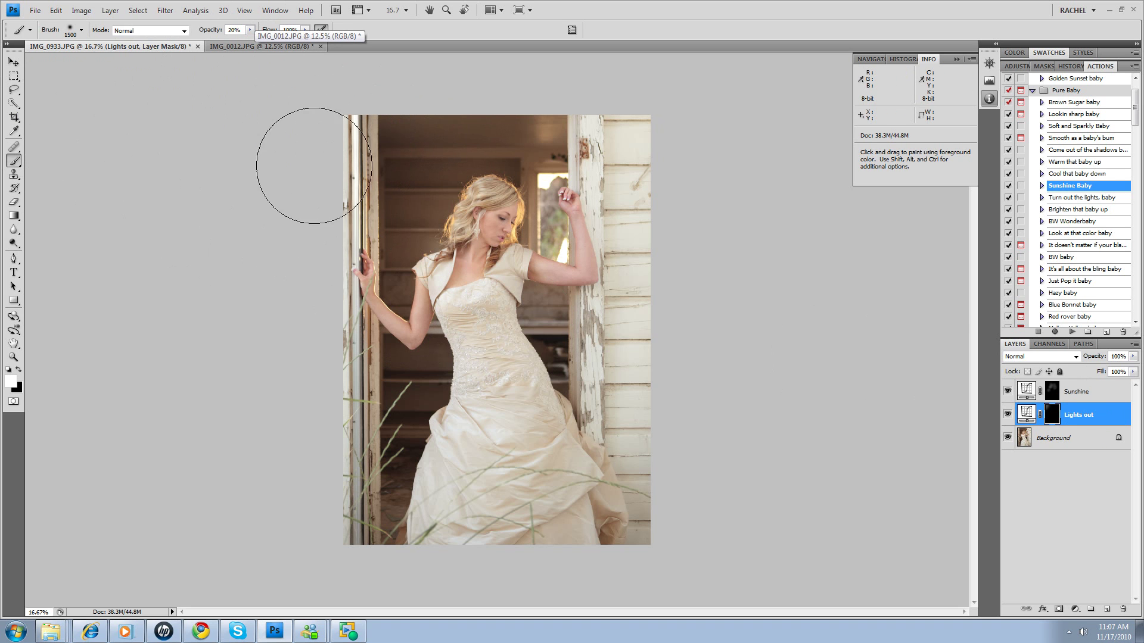
{"action": "mouse_move", "coordinate": [286, 403]}
{"action": "left_mouse_down"}
{"action": "mouse_move", "coordinate": [352, 460]}
{"action": "mouse_move", "coordinate": [345, 490]}
{"action": "mouse_move", "coordinate": [370, 472]}
{"action": "mouse_move", "coordinate": [395, 484]}
{"action": "mouse_move", "coordinate": [306, 409]}
{"action": "mouse_move", "coordinate": [417, 557]}
{"action": "mouse_move", "coordinate": [676, 388]}
{"action": "mouse_move", "coordinate": [616, 471]}
{"action": "mouse_move", "coordinate": [454, 524]}
{"action": "mouse_move", "coordinate": [631, 477]}
{"action": "mouse_move", "coordinate": [646, 357]}
{"action": "left_mouse_up"}
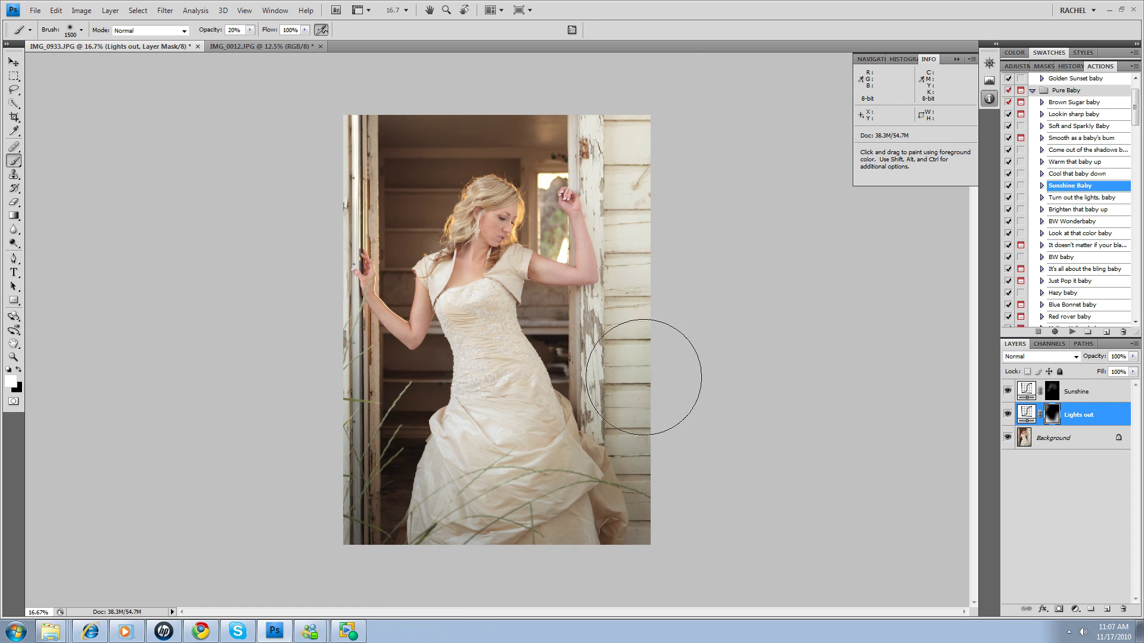
{"action": "mouse_move", "coordinate": [692, 200]}
{"action": "left_mouse_down"}
{"action": "mouse_move", "coordinate": [633, 115]}
{"action": "mouse_move", "coordinate": [672, 153]}
{"action": "mouse_move", "coordinate": [570, 77]}
{"action": "mouse_move", "coordinate": [630, 109]}
{"action": "mouse_move", "coordinate": [480, 64]}
{"action": "mouse_move", "coordinate": [388, 115]}
{"action": "mouse_move", "coordinate": [254, 401]}
{"action": "mouse_move", "coordinate": [345, 357]}
{"action": "mouse_move", "coordinate": [276, 242]}
{"action": "mouse_move", "coordinate": [294, 224]}
{"action": "mouse_move", "coordinate": [257, 246]}
{"action": "left_mouse_up"}
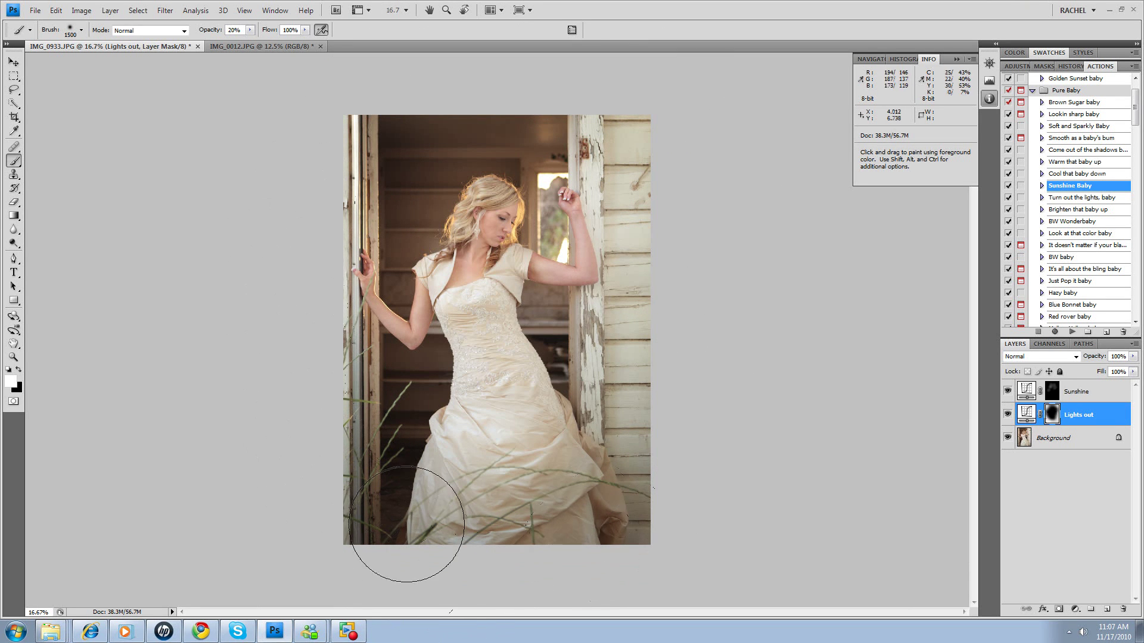
{"action": "left_click", "coordinate": [1007, 416]}
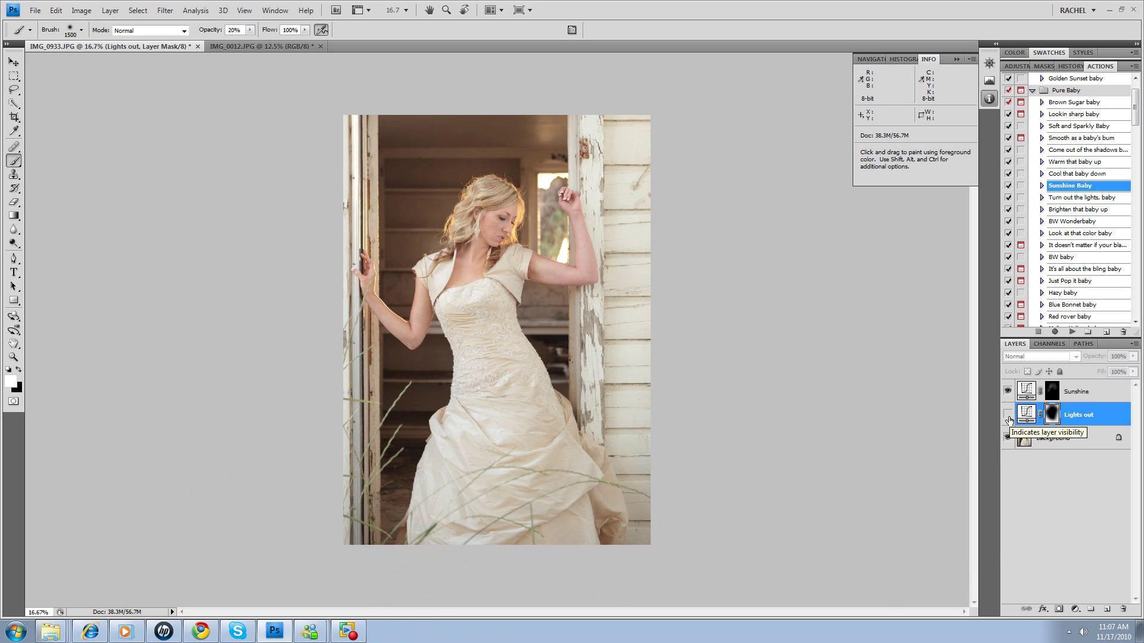
{"action": "left_click", "coordinate": [1008, 418]}
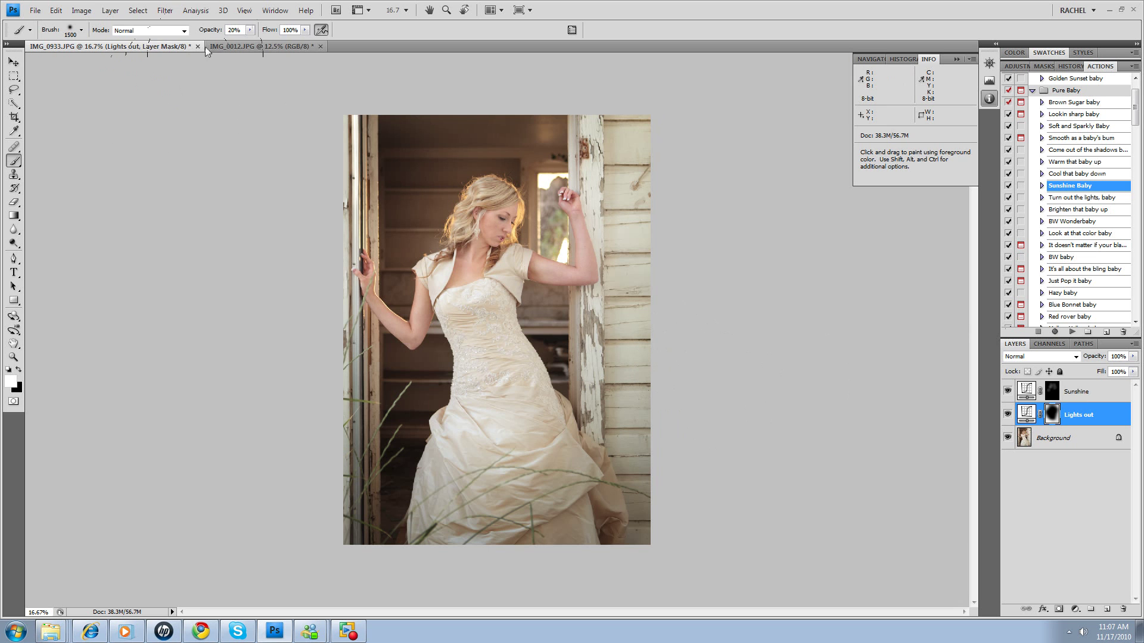
{"action": "left_click", "coordinate": [251, 31]}
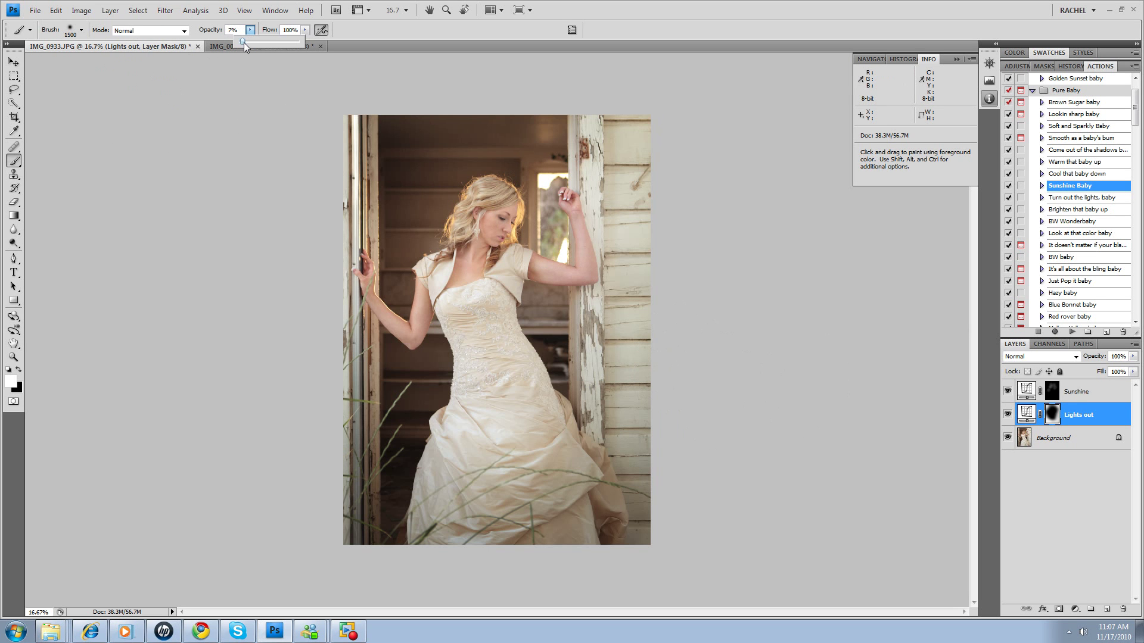
Zoom in on the face and paint faint 60 px strokes on the mask beside the eye.
{"action": "key", "text": "ctrl+plus"}
{"action": "key", "text": "ctrl+plus"}
{"action": "key", "text": "ctrl+plus"}
{"action": "key", "text": "ctrl+plus"}
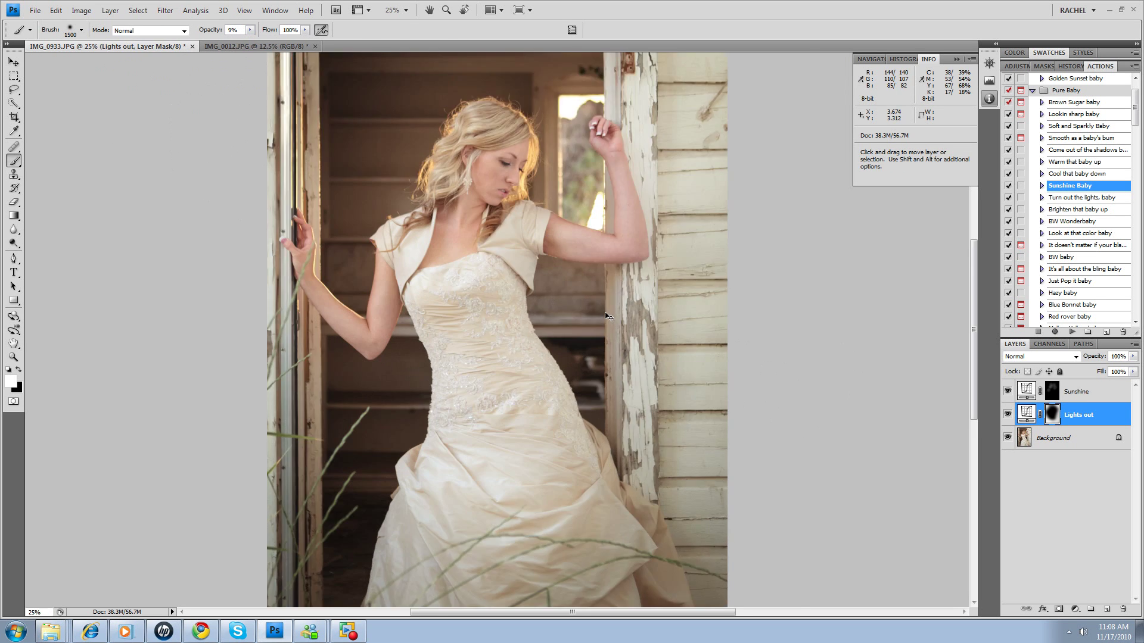
{"action": "scroll", "coordinate": [606, 315], "scroll_direction": "up", "scroll_amount": 6}
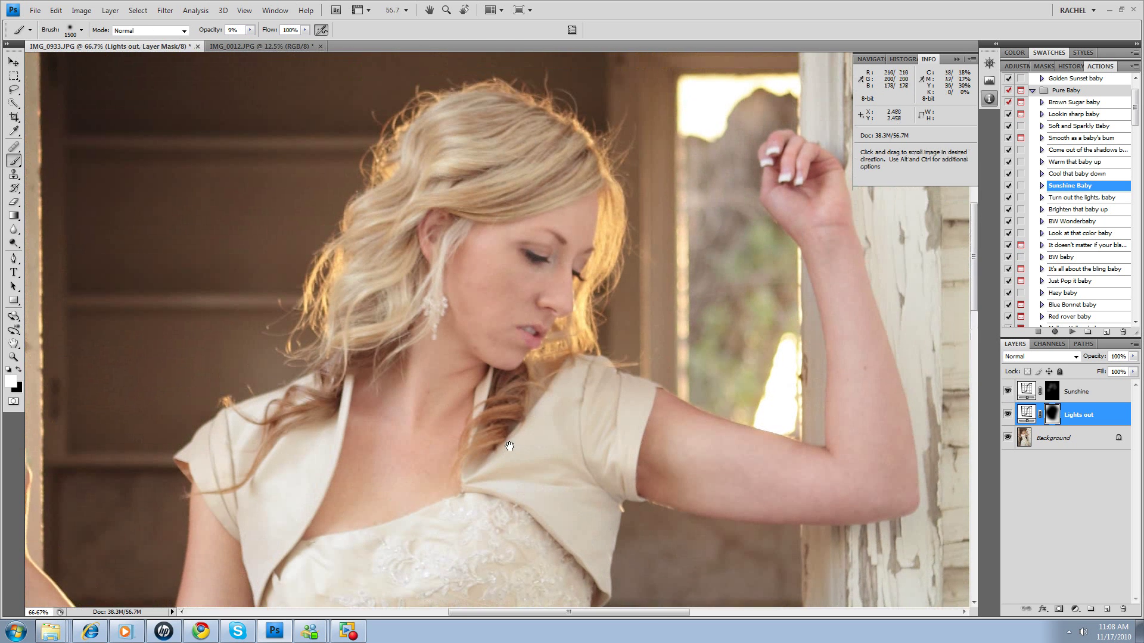
{"action": "key", "text": "bracketleft"}
{"action": "key", "text": "bracketleft"}
{"action": "key", "text": "bracketleft"}
{"action": "key", "text": "bracketleft"}
{"action": "key", "text": "bracketleft"}
{"action": "key", "text": "bracketleft"}
{"action": "key", "text": "bracketleft"}
{"action": "key", "text": "bracketleft"}
{"action": "key", "text": "bracketleft"}
{"action": "key", "text": "bracketleft"}
{"action": "key", "text": "bracketleft"}
{"action": "key", "text": "bracketleft"}
{"action": "key", "text": "bracketleft"}
{"action": "key", "text": "bracketleft"}
{"action": "key", "text": "bracketleft"}
{"action": "key", "text": "bracketleft"}
{"action": "key", "text": "bracketleft"}
{"action": "key", "text": "bracketleft"}
{"action": "key", "text": "bracketleft"}
{"action": "key", "text": "bracketleft"}
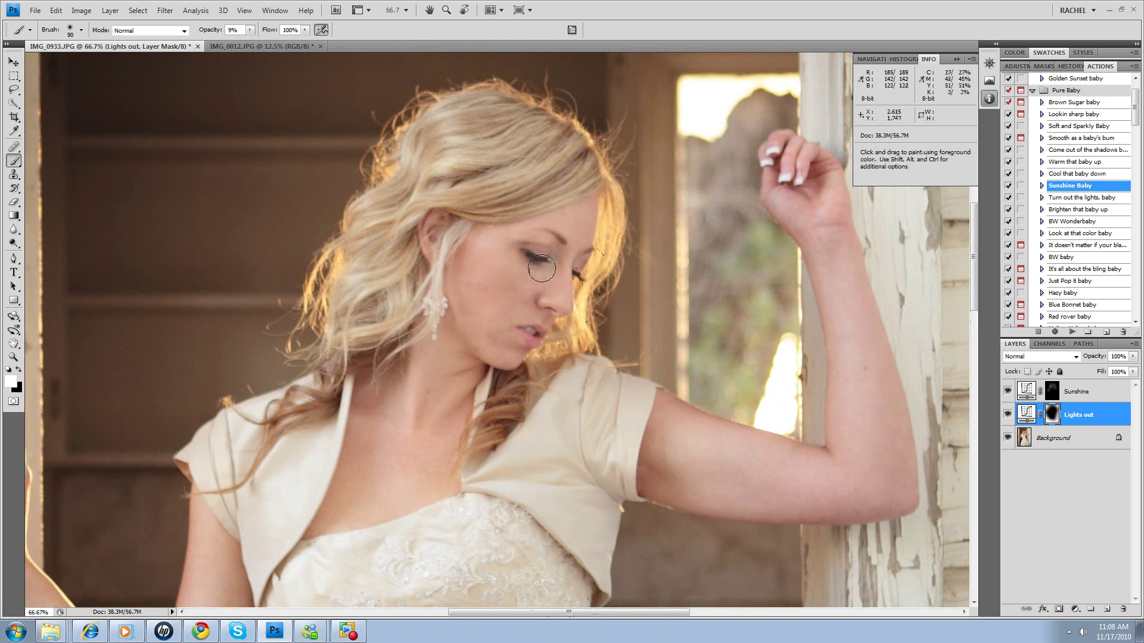
{"action": "key", "text": "bracketleft"}
{"action": "key", "text": "bracketleft"}
{"action": "key", "text": "bracketleft"}
{"action": "key", "text": "bracketleft"}
{"action": "left_click_drag", "start_coordinate": [590, 277], "coordinate": [585, 292]}
Heal two cheek and two chin blemishes on the Background layer with a 25 px Healing Brush.
{"action": "key", "text": "bracketright"}
{"action": "key", "text": "bracketright"}
{"action": "key", "text": "bracketright"}
{"action": "key", "text": "bracketright"}
{"action": "key", "text": "bracketright"}
{"action": "left_click", "coordinate": [1051, 442]}
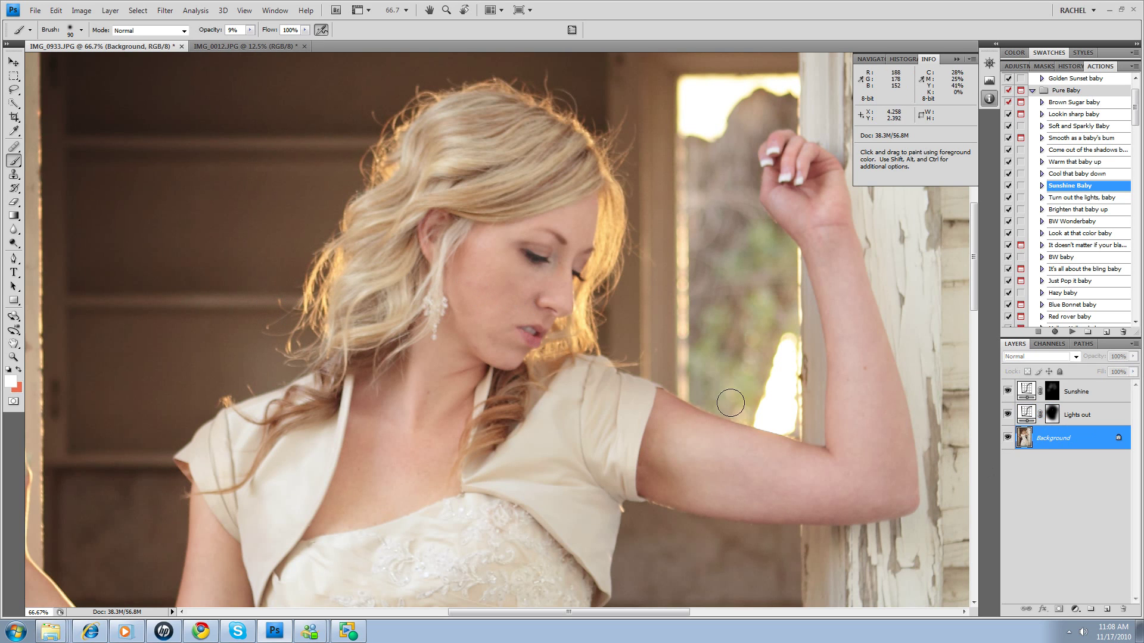
{"action": "left_click", "coordinate": [14, 146]}
{"action": "key", "text": "bracketleft"}
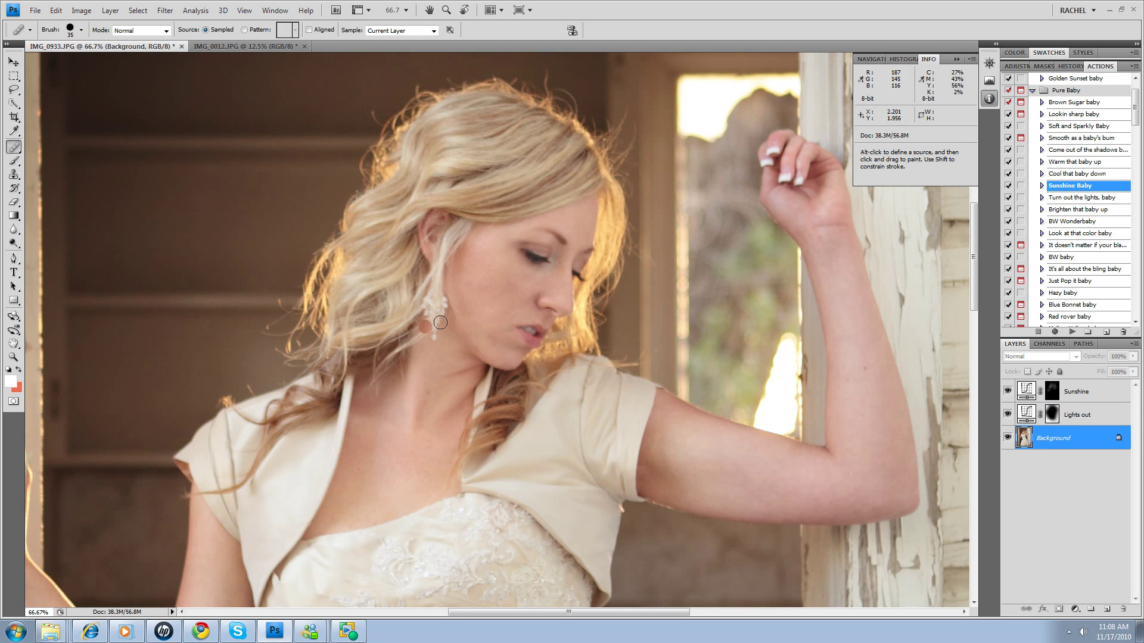
{"action": "left_click", "coordinate": [483, 307], "text": "alt"}
{"action": "left_click", "coordinate": [469, 285]}
{"action": "left_click", "coordinate": [509, 286]}
{"action": "left_click", "coordinate": [487, 337]}
{"action": "left_click", "coordinate": [494, 344]}
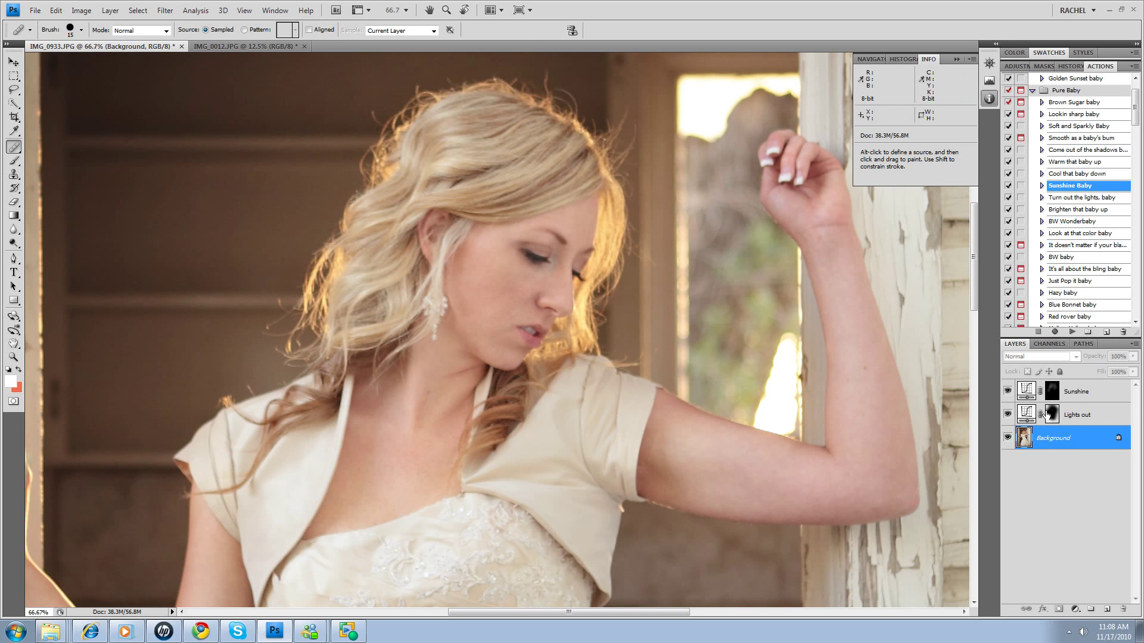
{"action": "left_click", "coordinate": [1071, 416]}
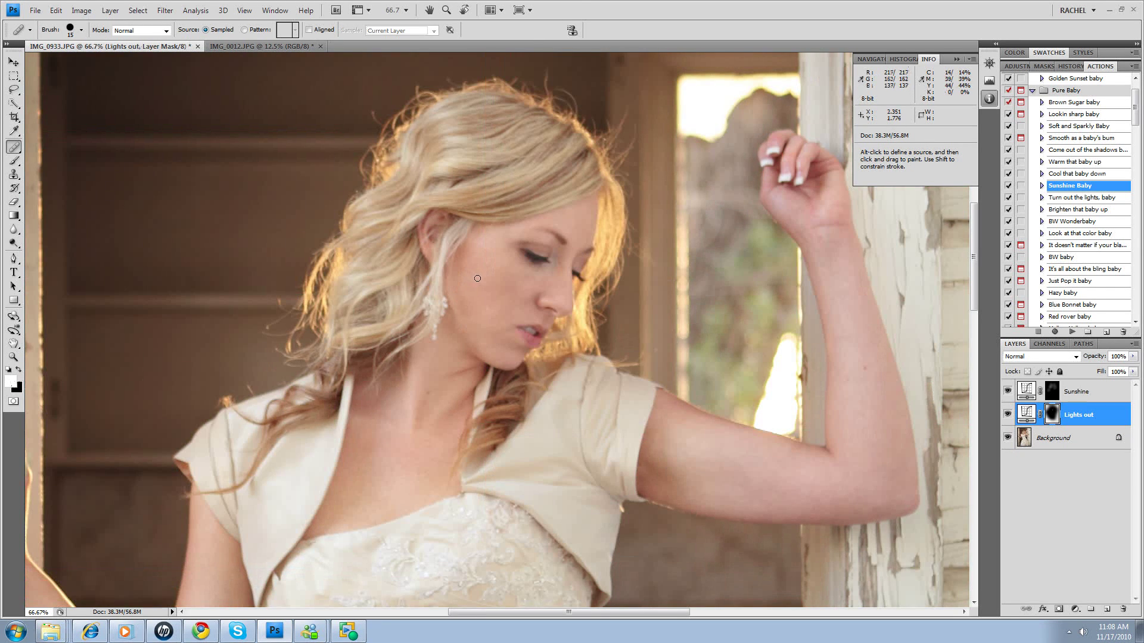
Dismiss the healing error, switch back to a 150 px Brush, and zoom out to 33.3%.
{"action": "key", "text": "bracketright"}
{"action": "key", "text": "bracketright"}
{"action": "key", "text": "bracketright"}
{"action": "key", "text": "bracketright"}
{"action": "key", "text": "bracketright"}
{"action": "key", "text": "bracketright"}
{"action": "key", "text": "bracketright"}
{"action": "key", "text": "bracketright"}
{"action": "key", "text": "bracketright"}
{"action": "left_click", "coordinate": [492, 290]}
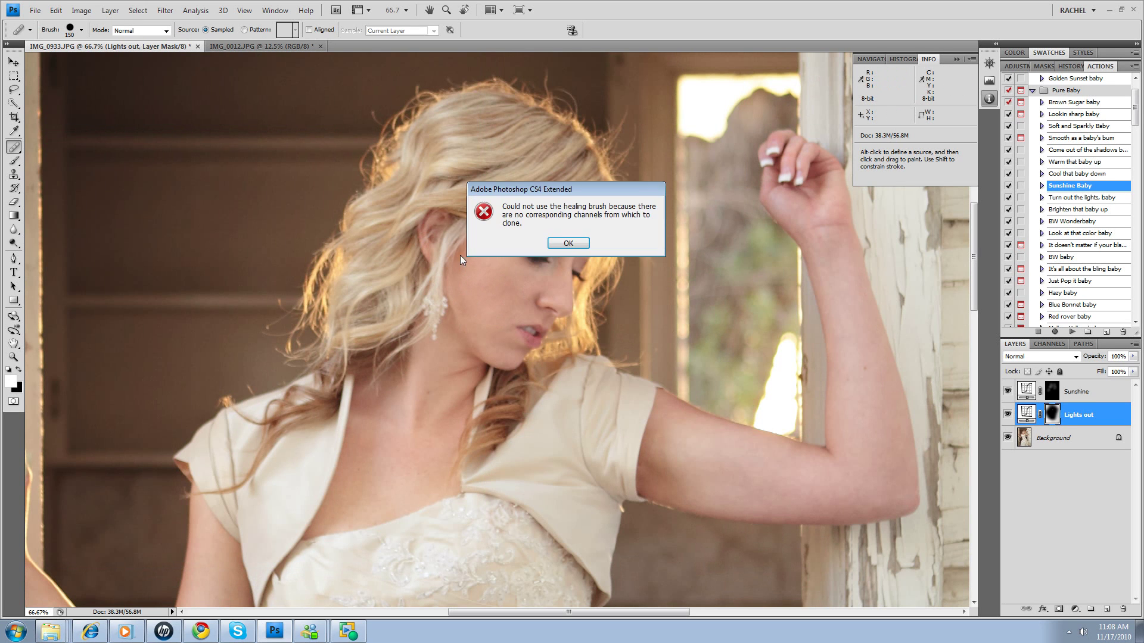
{"action": "left_click", "coordinate": [569, 243]}
{"action": "left_click", "coordinate": [13, 161]}
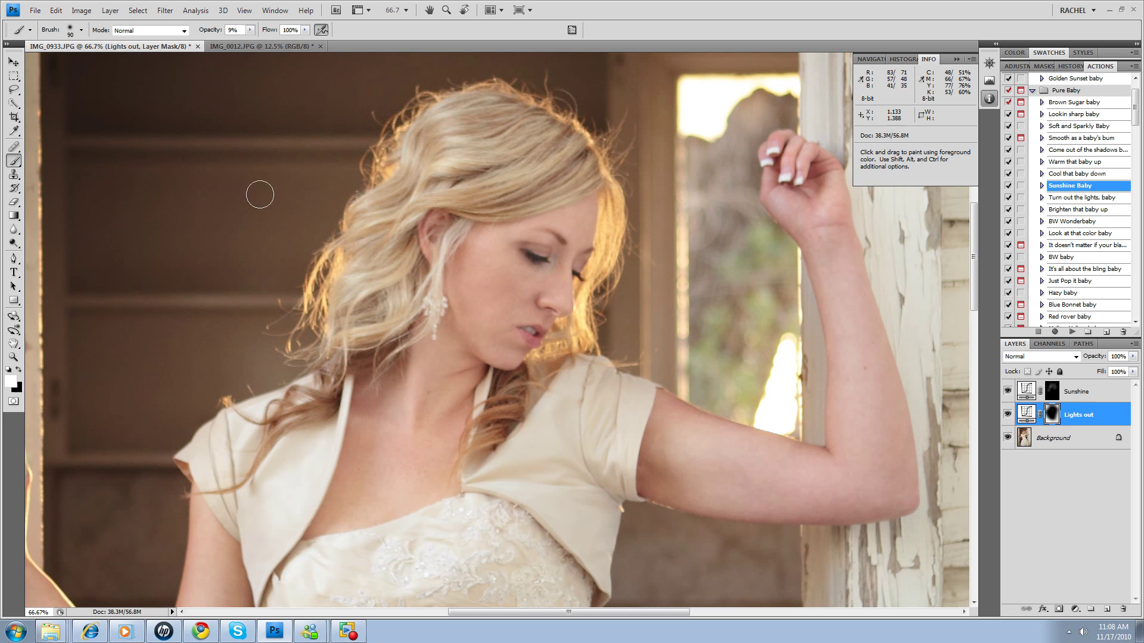
{"action": "key", "text": "bracketright"}
{"action": "key", "text": "bracketright"}
{"action": "key", "text": "bracketright"}
{"action": "key", "text": "bracketright"}
{"action": "key", "text": "bracketleft"}
{"action": "key", "text": "bracketleft"}
{"action": "key", "text": "bracketleft"}
{"action": "key", "text": "bracketright"}
{"action": "key", "text": "bracketright"}
{"action": "key", "text": "bracketright"}
{"action": "key", "text": "bracketleft"}
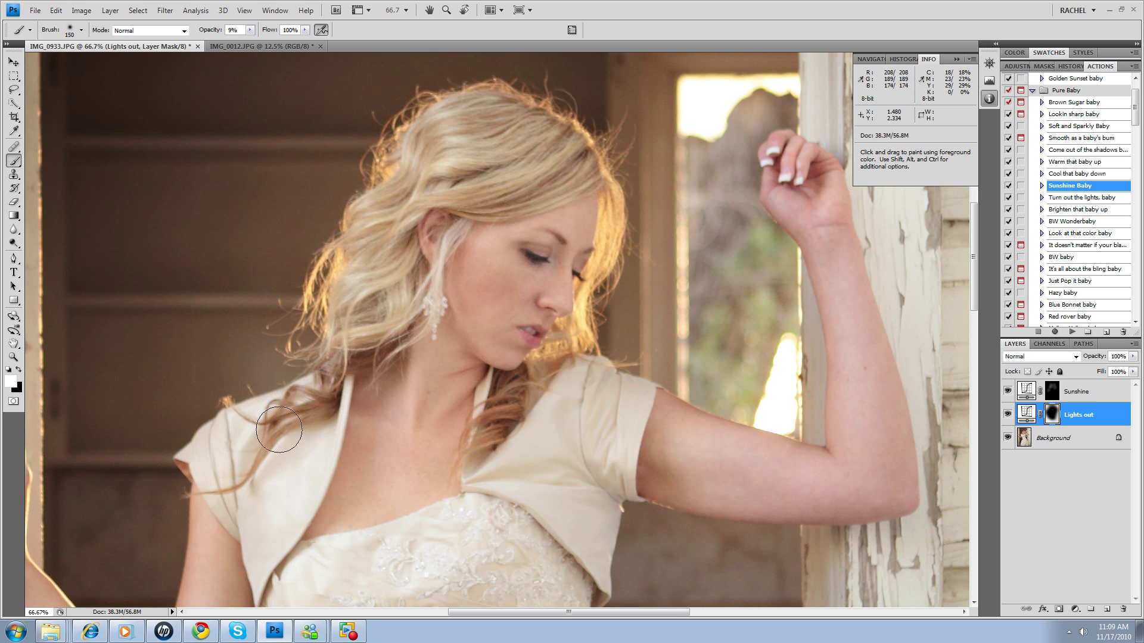
{"action": "key", "text": "ctrl"}
{"action": "key", "text": "ctrl+minus"}
{"action": "key", "text": "ctrl+minus"}
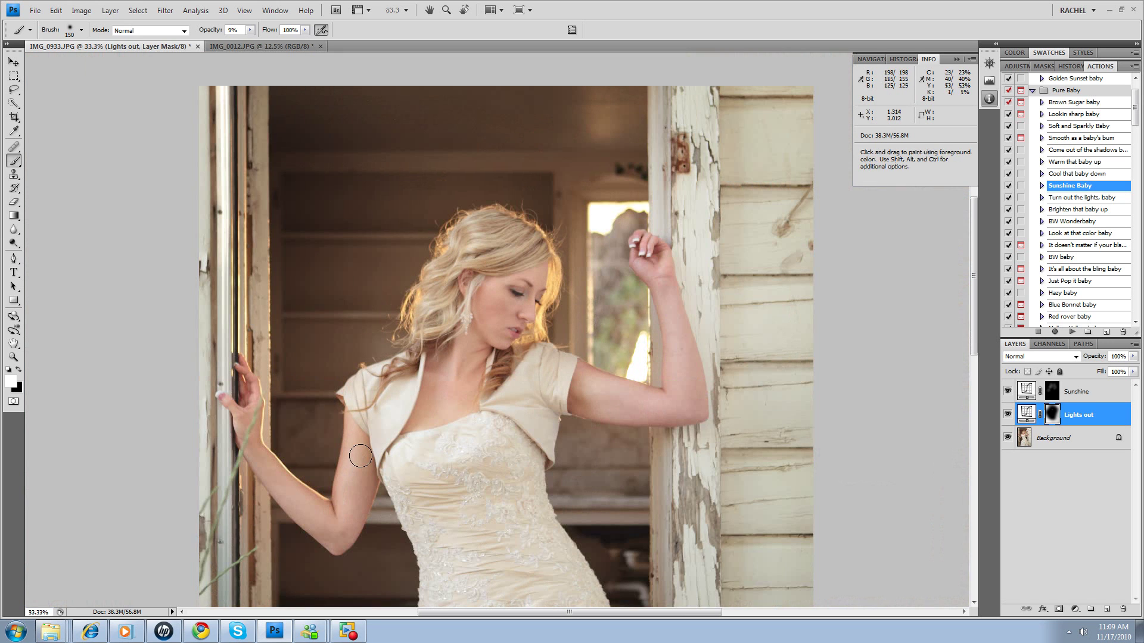
Zoom out to the whole photo and paint the mask over bodice and skirt with 500 and 700 px brushes.
{"action": "key", "text": "ctrl+minus"}
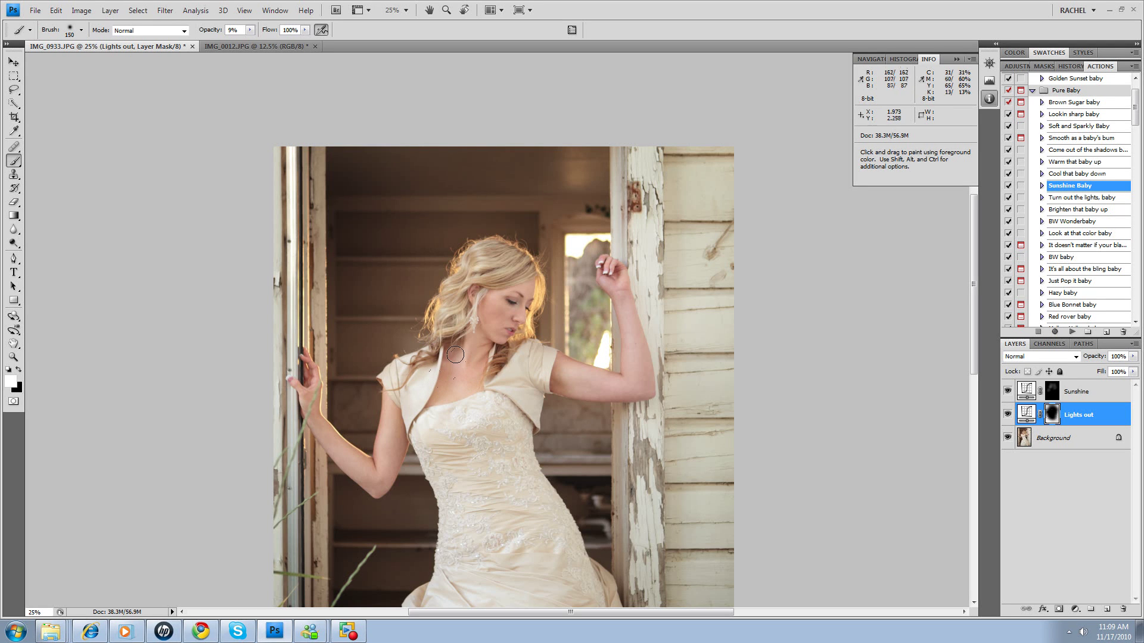
{"action": "key", "text": "bracketleft"}
{"action": "key", "text": "bracketleft"}
{"action": "key", "text": "ctrl+minus"}
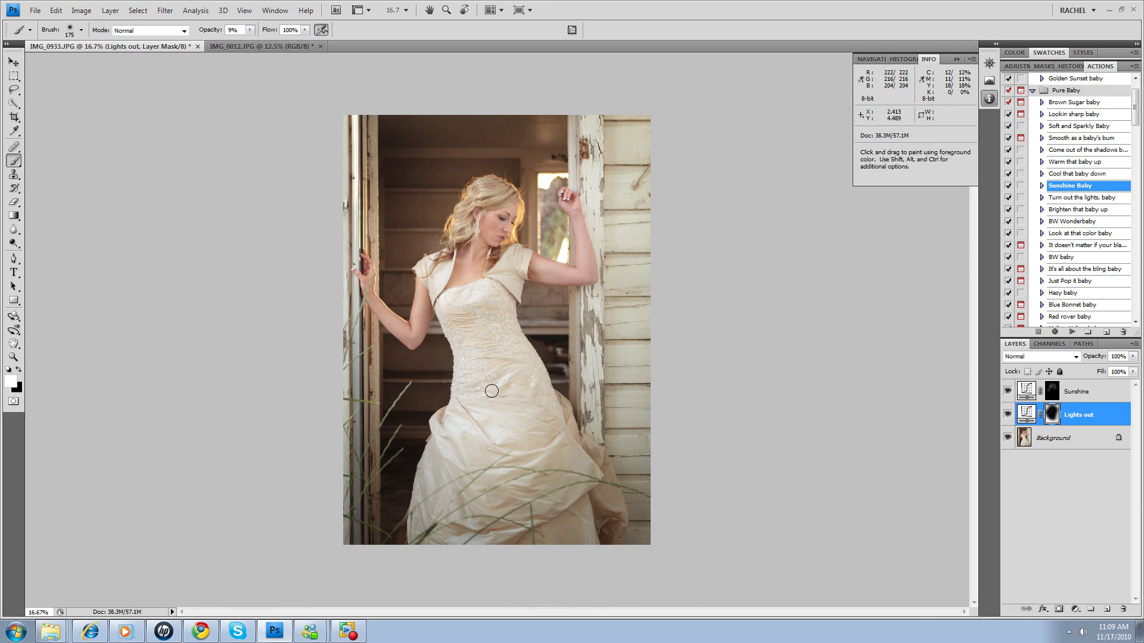
{"action": "key", "text": "bracketright"}
{"action": "key", "text": "bracketright"}
{"action": "key", "text": "bracketright"}
{"action": "key", "text": "bracketright"}
{"action": "key", "text": "bracketright"}
{"action": "mouse_move", "coordinate": [480, 303]}
{"action": "left_mouse_down"}
{"action": "mouse_move", "coordinate": [501, 384]}
{"action": "mouse_move", "coordinate": [512, 353]}
{"action": "mouse_move", "coordinate": [530, 383]}
{"action": "mouse_move", "coordinate": [508, 319]}
{"action": "mouse_move", "coordinate": [534, 440]}
{"action": "left_mouse_up"}
{"action": "key", "text": "bracketright"}
{"action": "key", "text": "bracketright"}
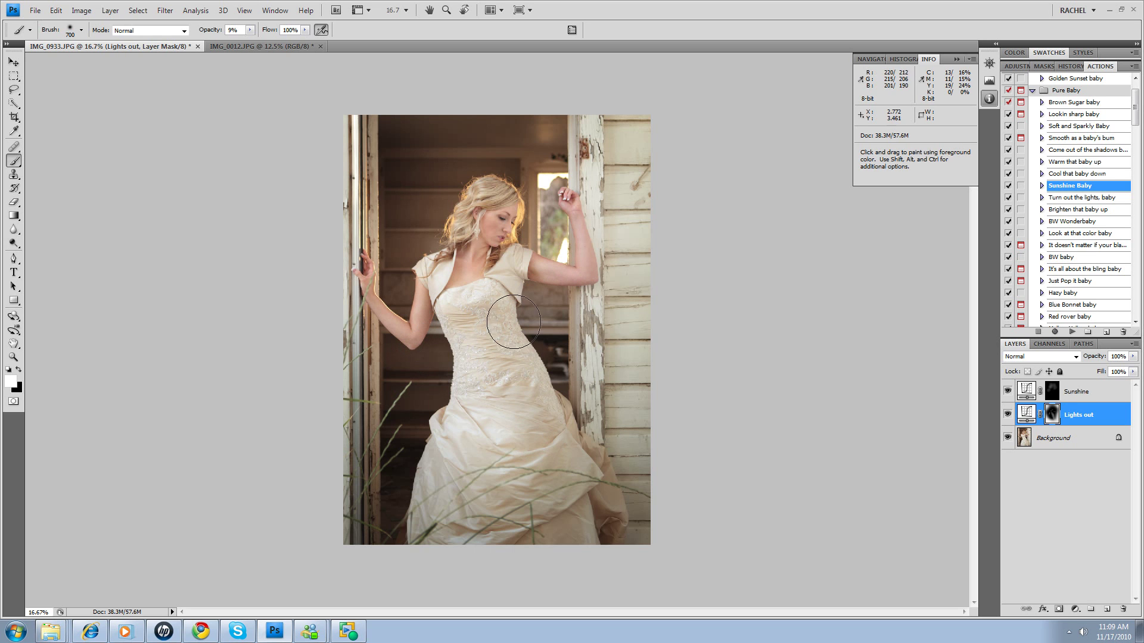
{"action": "mouse_move", "coordinate": [467, 365]}
{"action": "left_mouse_down"}
{"action": "mouse_move", "coordinate": [474, 465]}
{"action": "mouse_move", "coordinate": [454, 455]}
{"action": "mouse_move", "coordinate": [447, 463]}
{"action": "mouse_move", "coordinate": [520, 428]}
{"action": "mouse_move", "coordinate": [517, 406]}
{"action": "mouse_move", "coordinate": [589, 520]}
{"action": "mouse_move", "coordinate": [517, 440]}
{"action": "mouse_move", "coordinate": [506, 393]}
{"action": "mouse_move", "coordinate": [467, 349]}
{"action": "left_mouse_up"}
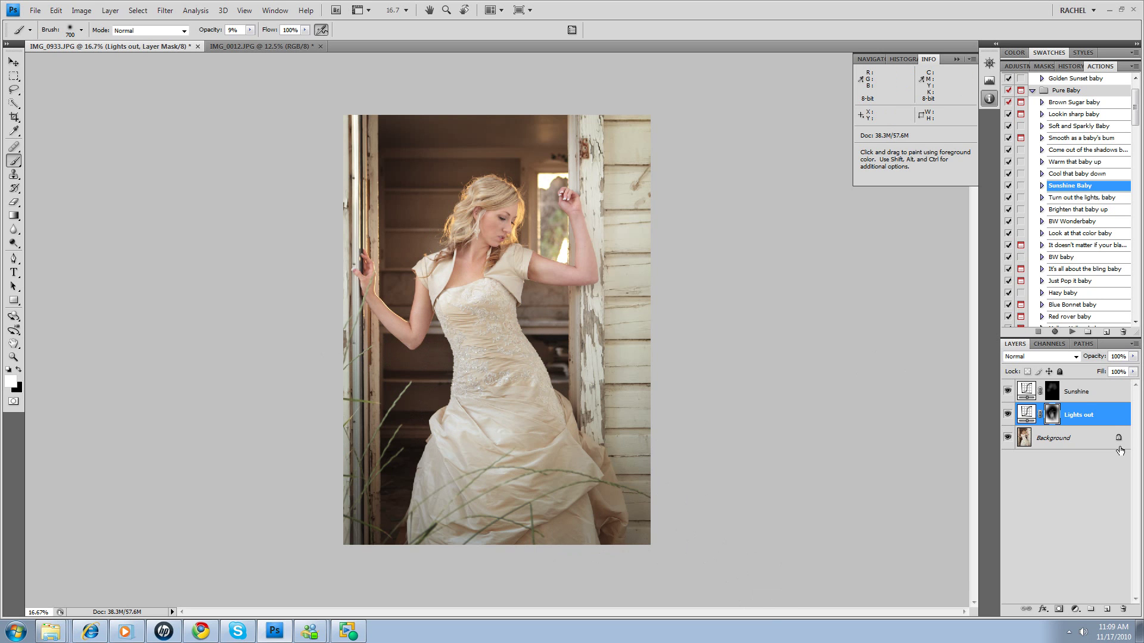
{"action": "left_click", "coordinate": [1008, 415]}
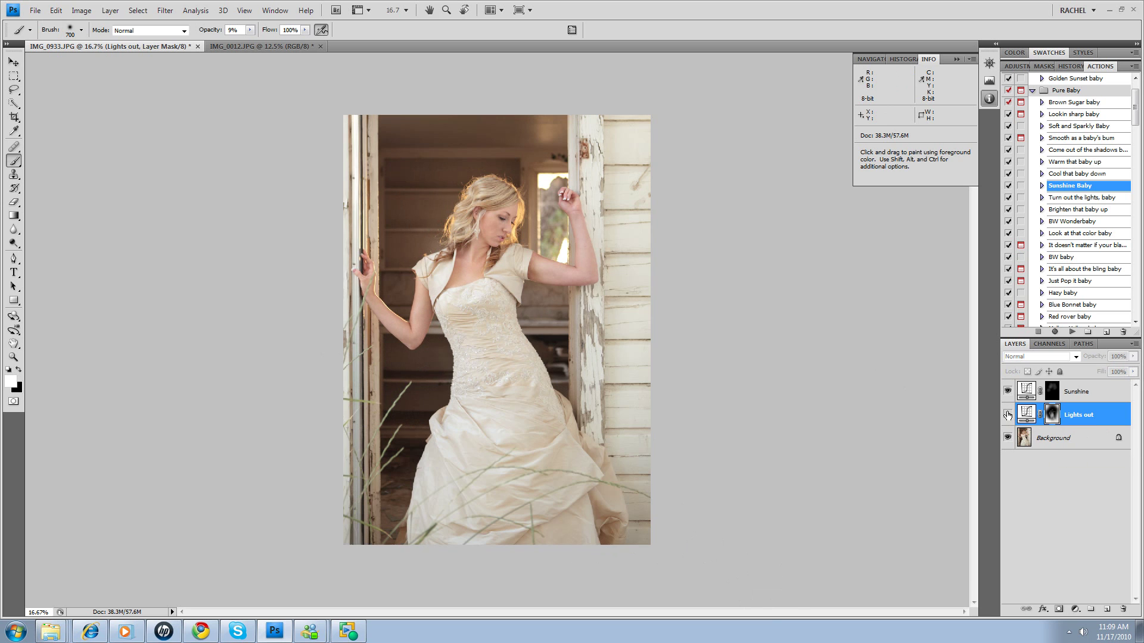
{"action": "left_click", "coordinate": [1008, 392]}
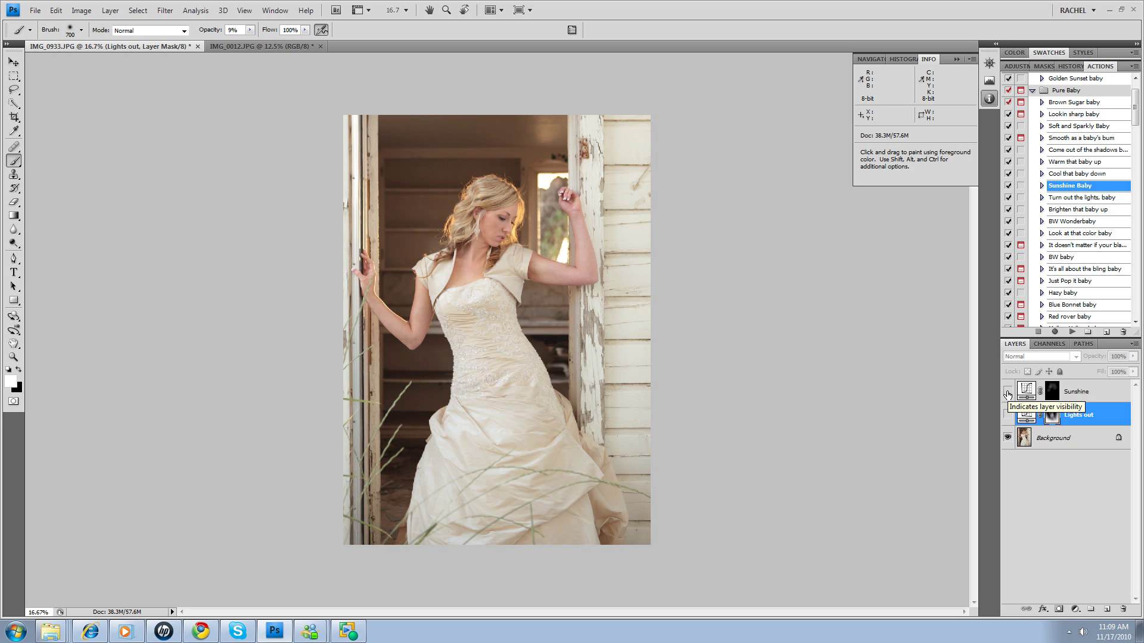
{"action": "left_click", "coordinate": [1007, 393]}
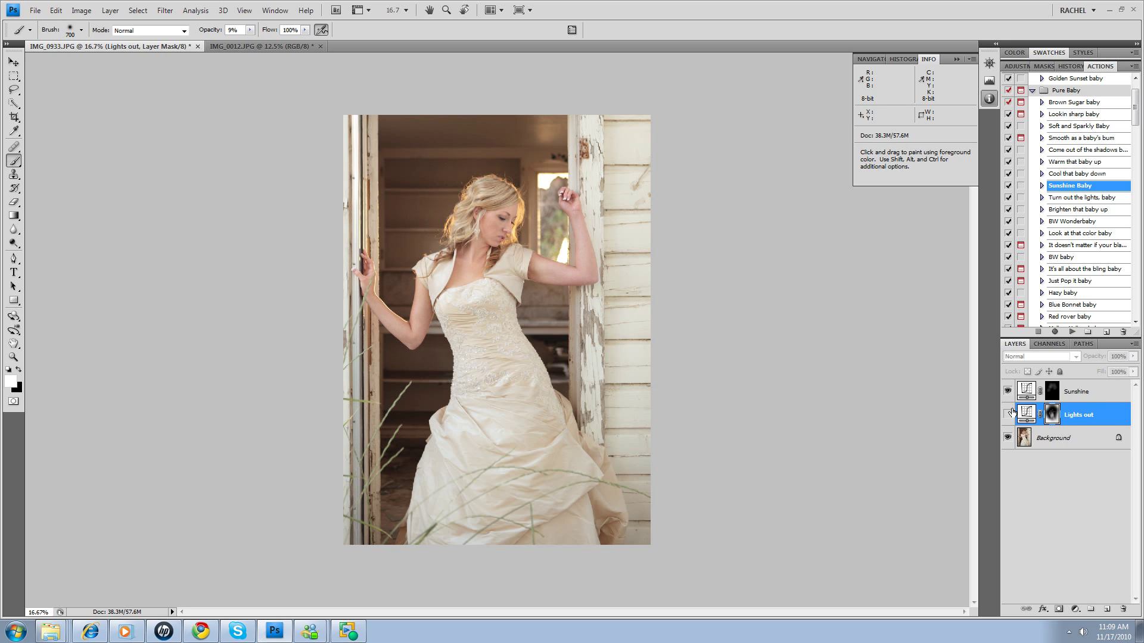
{"action": "left_click", "coordinate": [1007, 417]}
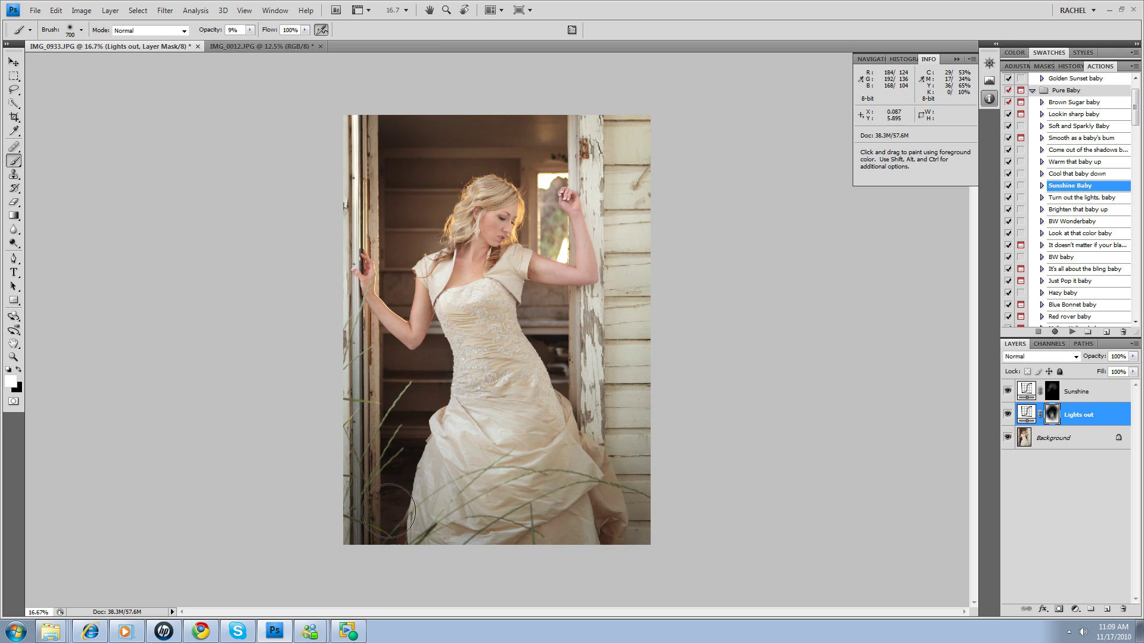
{"action": "left_click", "coordinate": [1008, 417]}
{"action": "left_click", "coordinate": [1007, 417]}
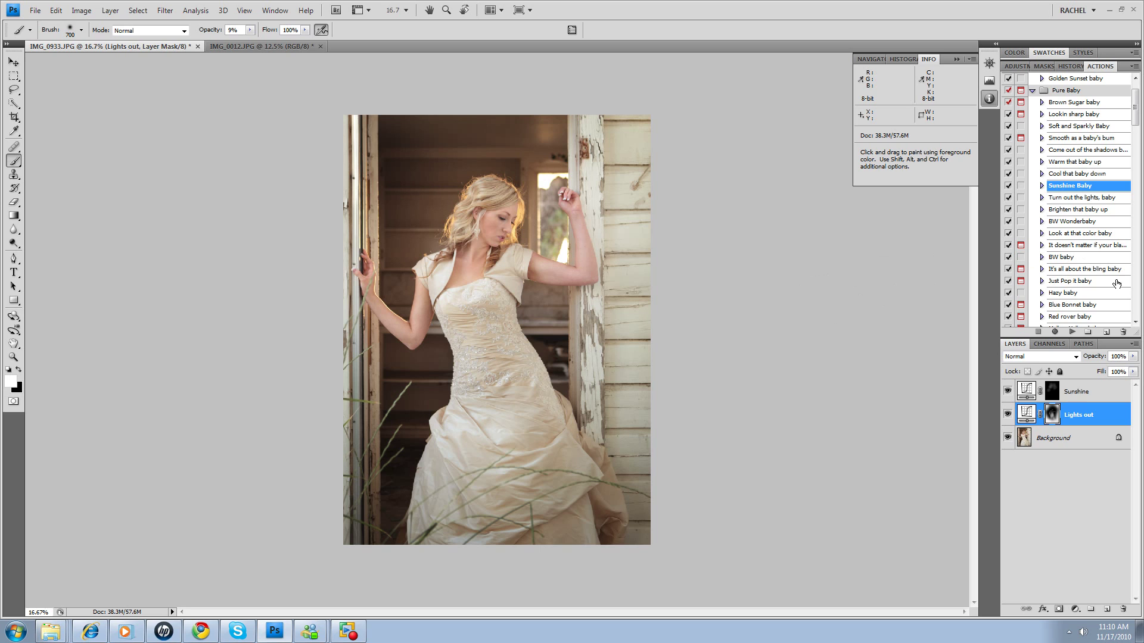
Add a Curves adjustment above the Background, then delete the Curves 1 layer.
{"action": "left_click", "coordinate": [1016, 66]}
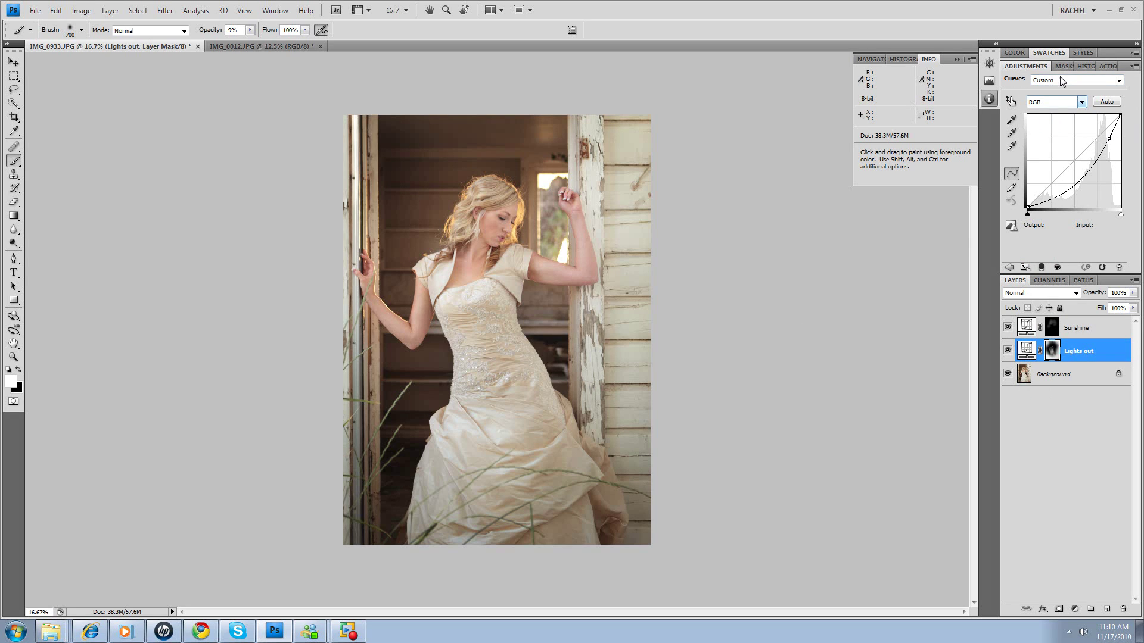
{"action": "left_click", "coordinate": [1058, 372]}
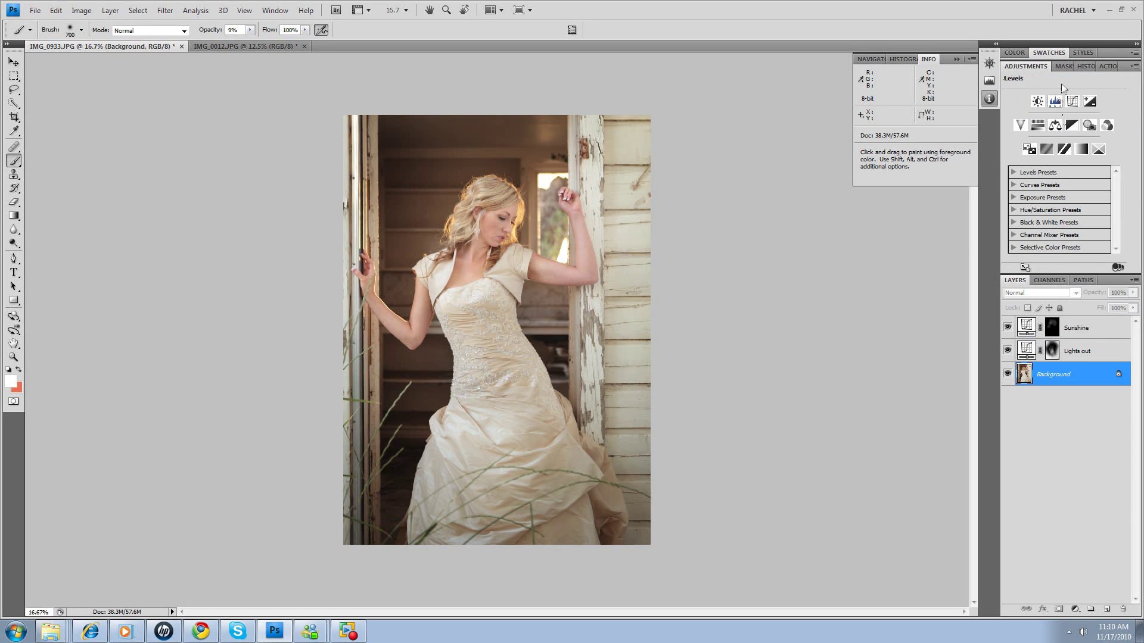
{"action": "left_click", "coordinate": [1071, 103]}
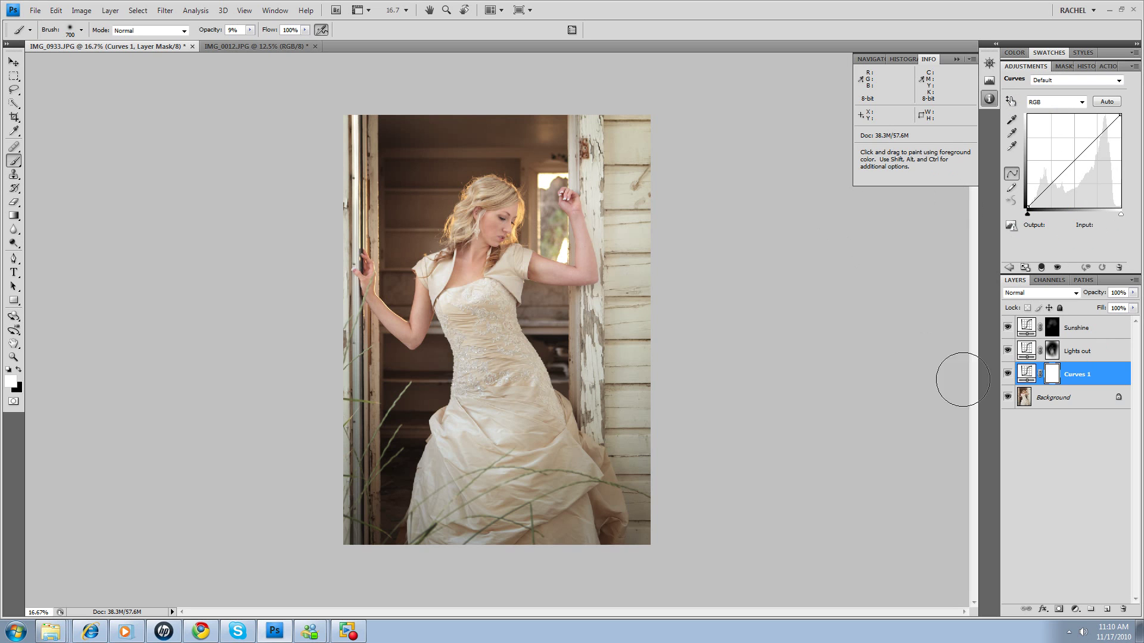
{"action": "left_click", "coordinate": [1109, 67]}
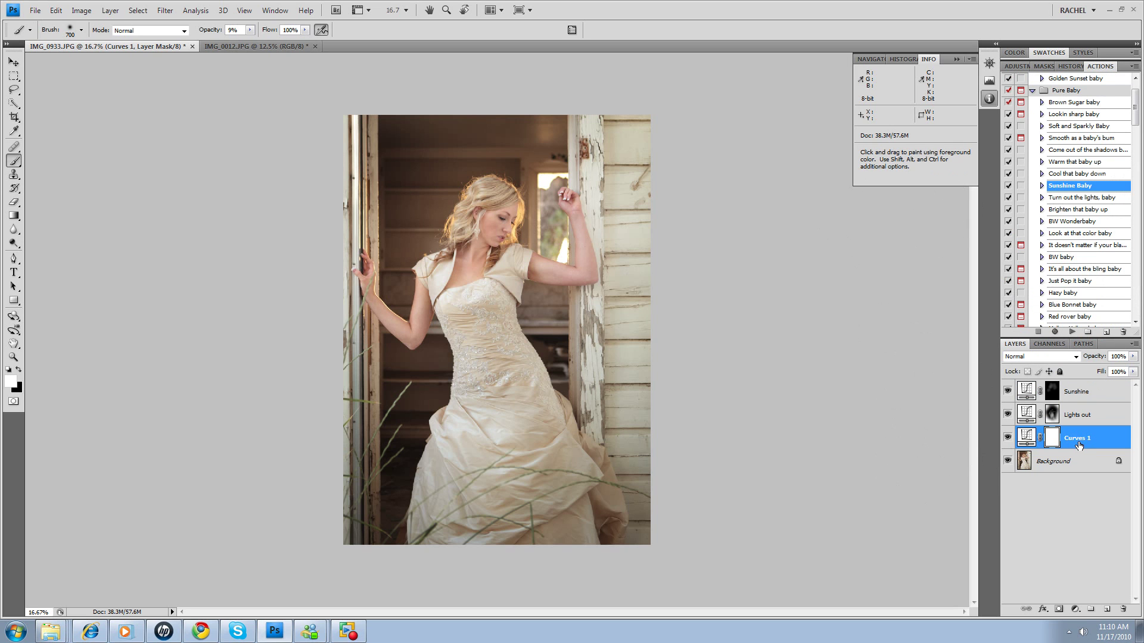
{"action": "left_click_drag", "start_coordinate": [1079, 445], "coordinate": [1123, 610]}
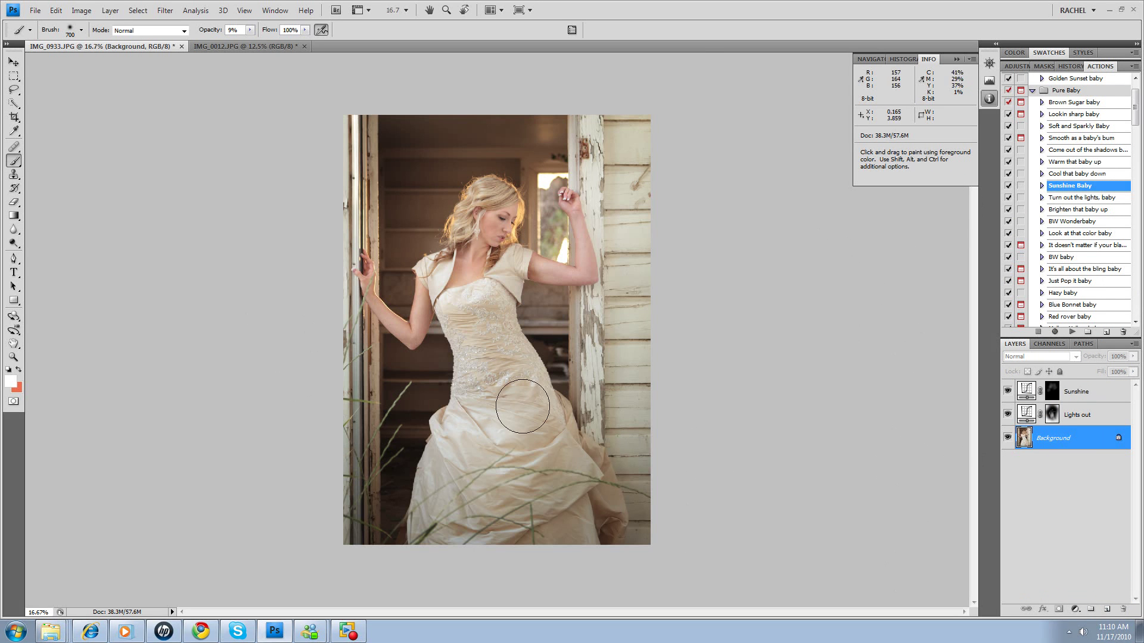
Bring Photoshop back in front and switch to the IMG_0012.JPG couple-walking photo.
{"action": "key", "text": "ctrl+alt+grave"}
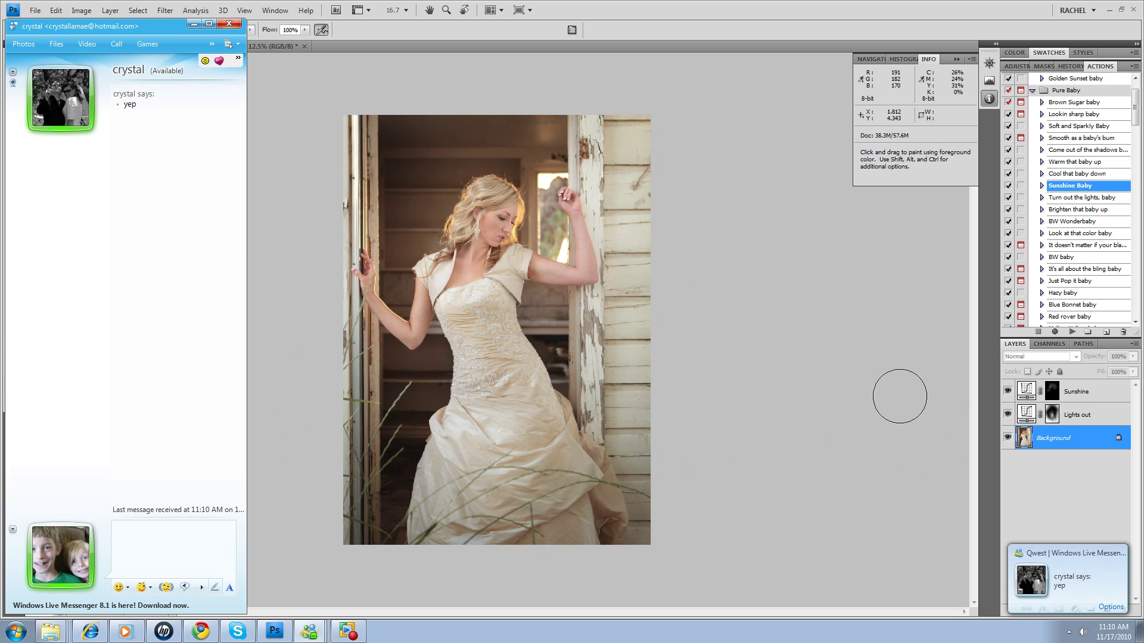
{"action": "left_click", "coordinate": [851, 398]}
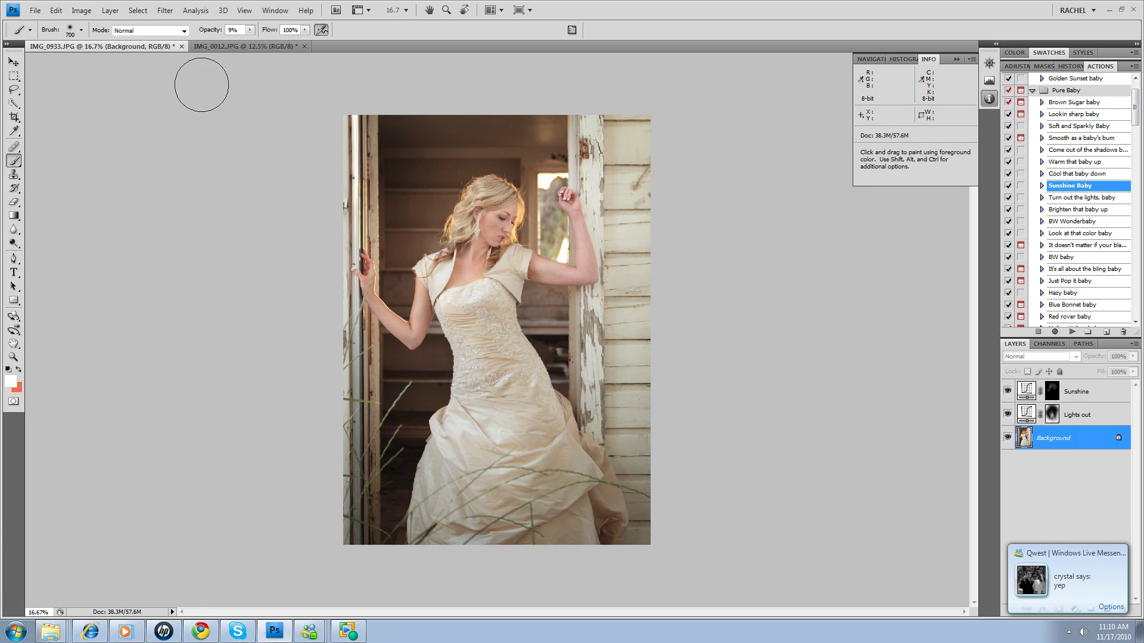
{"action": "left_click", "coordinate": [227, 50]}
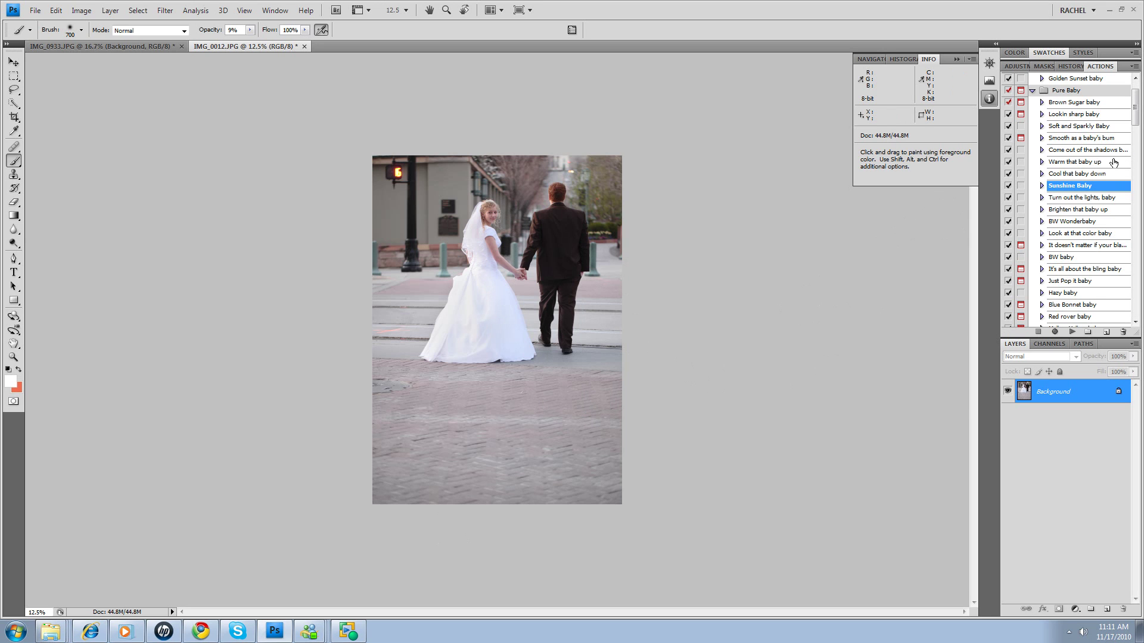
{"action": "left_click", "coordinate": [1082, 210]}
Play Brighten that baby up, add a layer mask, and paint it off the bride's dress with a 600 px brush.
{"action": "left_click", "coordinate": [1072, 332]}
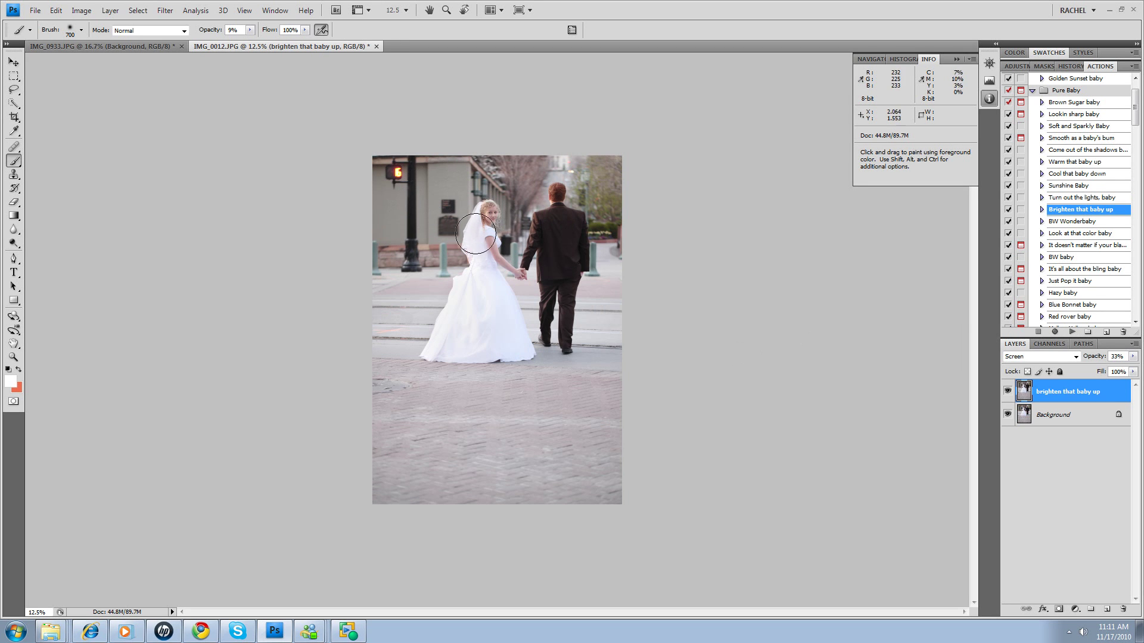
{"action": "left_click", "coordinate": [1059, 609]}
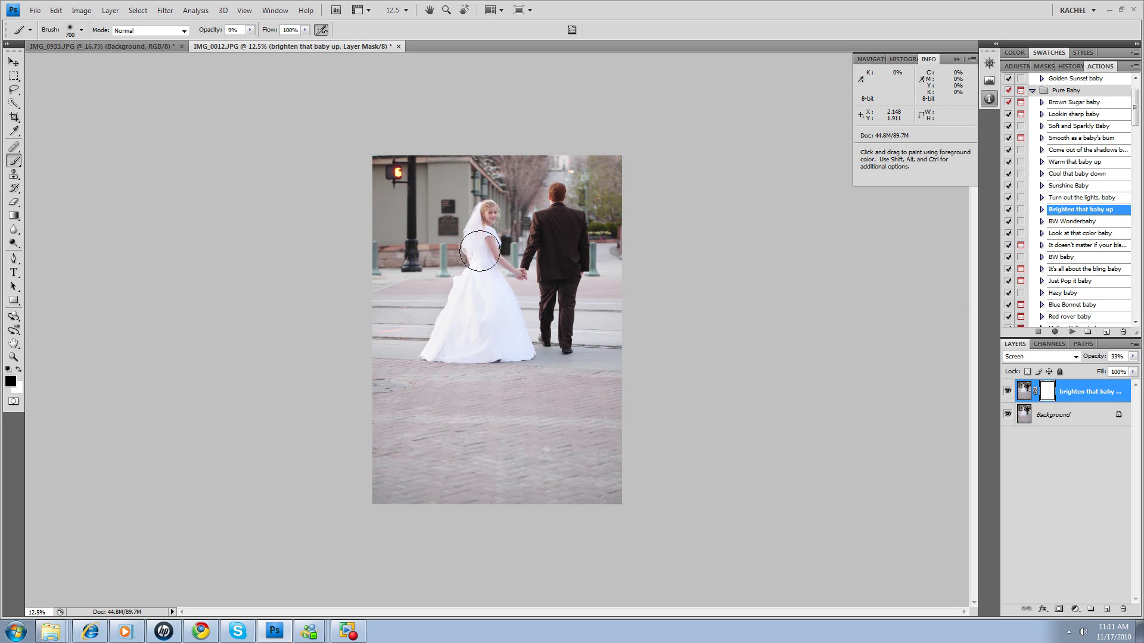
{"action": "key", "text": "bracketleft"}
{"action": "key", "text": "bracketleft"}
{"action": "key", "text": "bracketleft"}
{"action": "key", "text": "bracketleft"}
{"action": "key", "text": "bracketright"}
{"action": "key", "text": "bracketright"}
{"action": "key", "text": "bracketright"}
{"action": "mouse_move", "coordinate": [467, 330]}
{"action": "left_mouse_down"}
{"action": "mouse_move", "coordinate": [470, 288]}
{"action": "mouse_move", "coordinate": [489, 335]}
{"action": "mouse_move", "coordinate": [473, 321]}
{"action": "mouse_move", "coordinate": [477, 337]}
{"action": "mouse_move", "coordinate": [453, 348]}
{"action": "mouse_move", "coordinate": [479, 288]}
{"action": "mouse_move", "coordinate": [473, 323]}
{"action": "mouse_move", "coordinate": [457, 308]}
{"action": "mouse_move", "coordinate": [432, 344]}
{"action": "mouse_move", "coordinate": [449, 358]}
{"action": "mouse_move", "coordinate": [462, 345]}
{"action": "mouse_move", "coordinate": [461, 296]}
{"action": "mouse_move", "coordinate": [460, 308]}
{"action": "mouse_move", "coordinate": [478, 292]}
{"action": "mouse_move", "coordinate": [435, 330]}
{"action": "mouse_move", "coordinate": [463, 293]}
{"action": "mouse_move", "coordinate": [453, 321]}
{"action": "mouse_move", "coordinate": [473, 281]}
{"action": "mouse_move", "coordinate": [438, 348]}
{"action": "mouse_move", "coordinate": [474, 351]}
{"action": "mouse_move", "coordinate": [480, 239]}
{"action": "mouse_move", "coordinate": [464, 334]}
{"action": "mouse_move", "coordinate": [480, 283]}
{"action": "mouse_move", "coordinate": [439, 348]}
{"action": "mouse_move", "coordinate": [493, 325]}
{"action": "mouse_move", "coordinate": [447, 334]}
{"action": "left_mouse_up"}
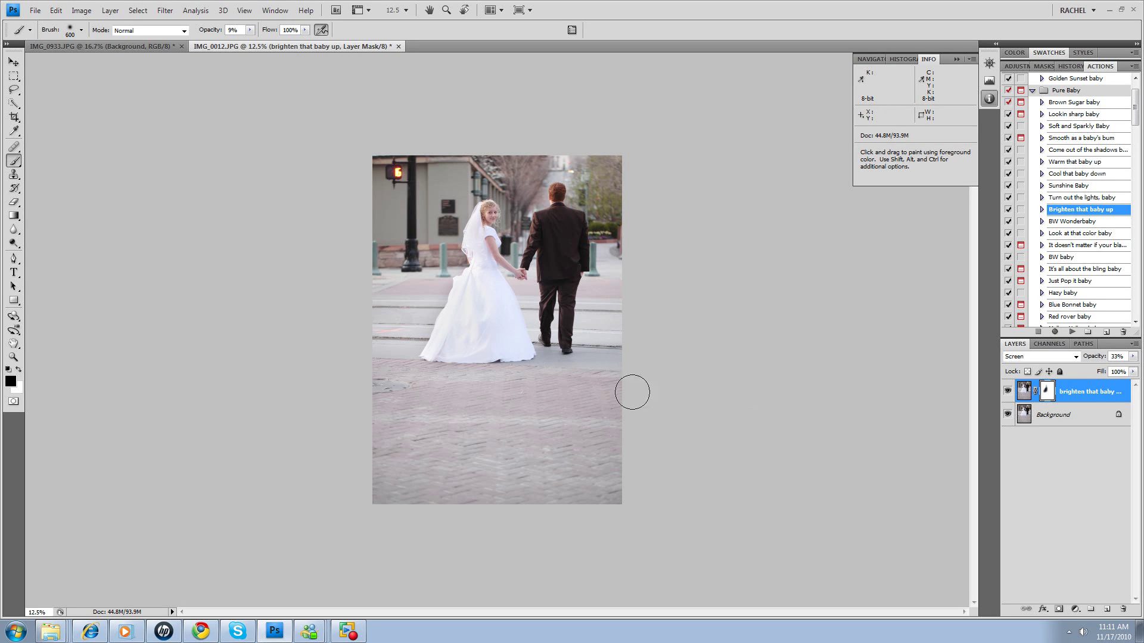
Flatten the Brighten that baby up layer into the Background and bring up the Adjustments panel.
{"action": "right_click", "coordinate": [1060, 419]}
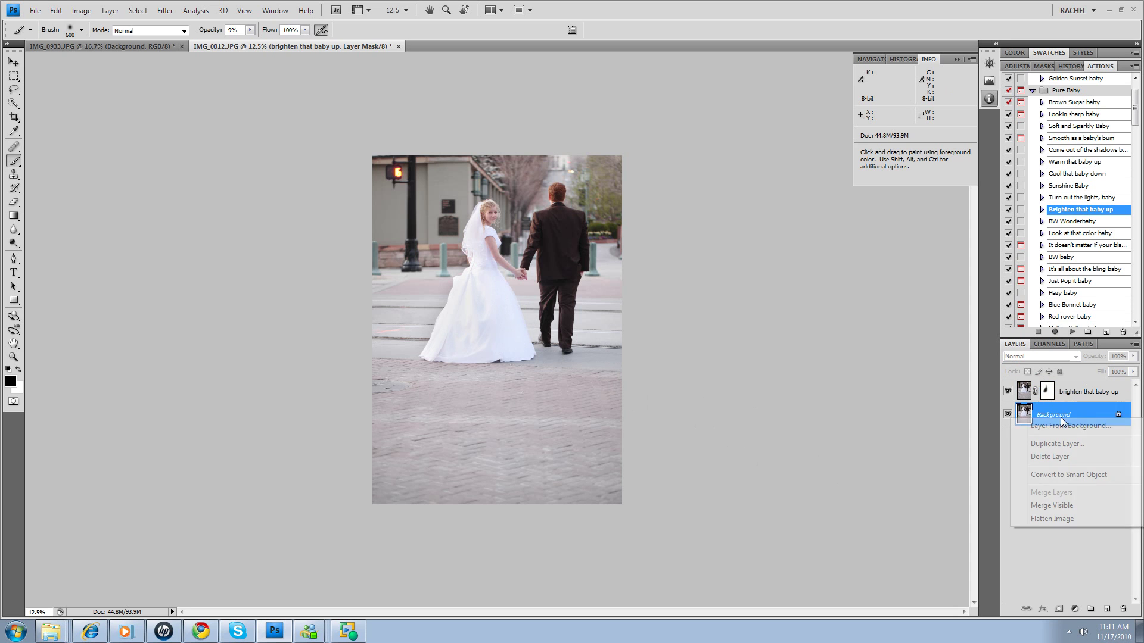
{"action": "left_click", "coordinate": [1068, 524]}
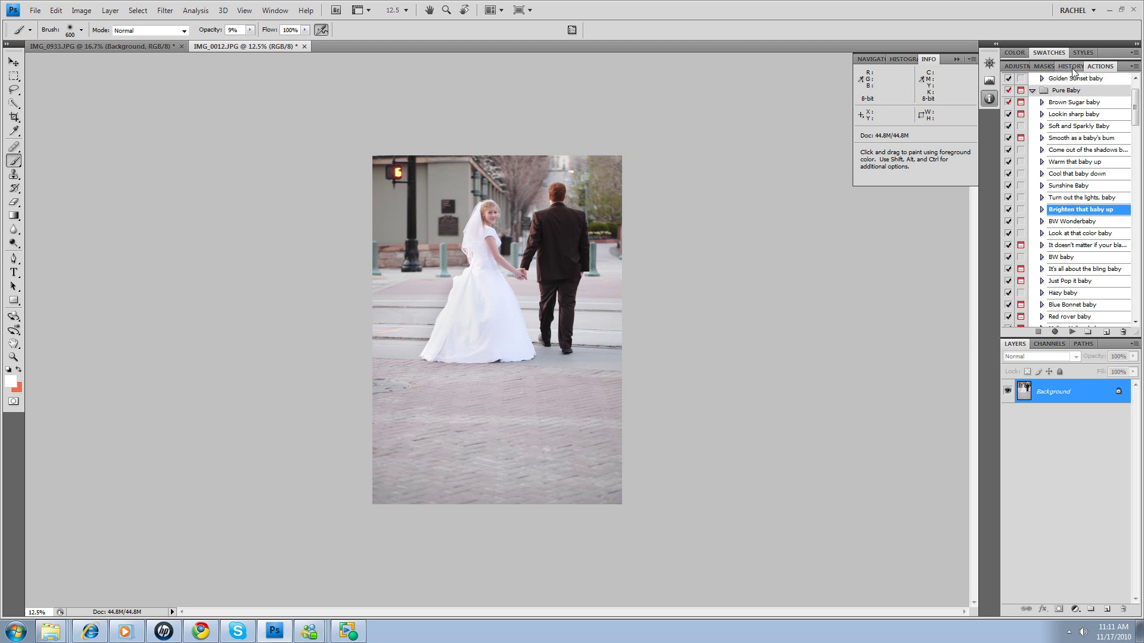
{"action": "left_click", "coordinate": [1016, 66]}
Add a Curves layer and set a slightly raised Red-channel point from the photo at 25% zoom.
{"action": "left_click", "coordinate": [1072, 101]}
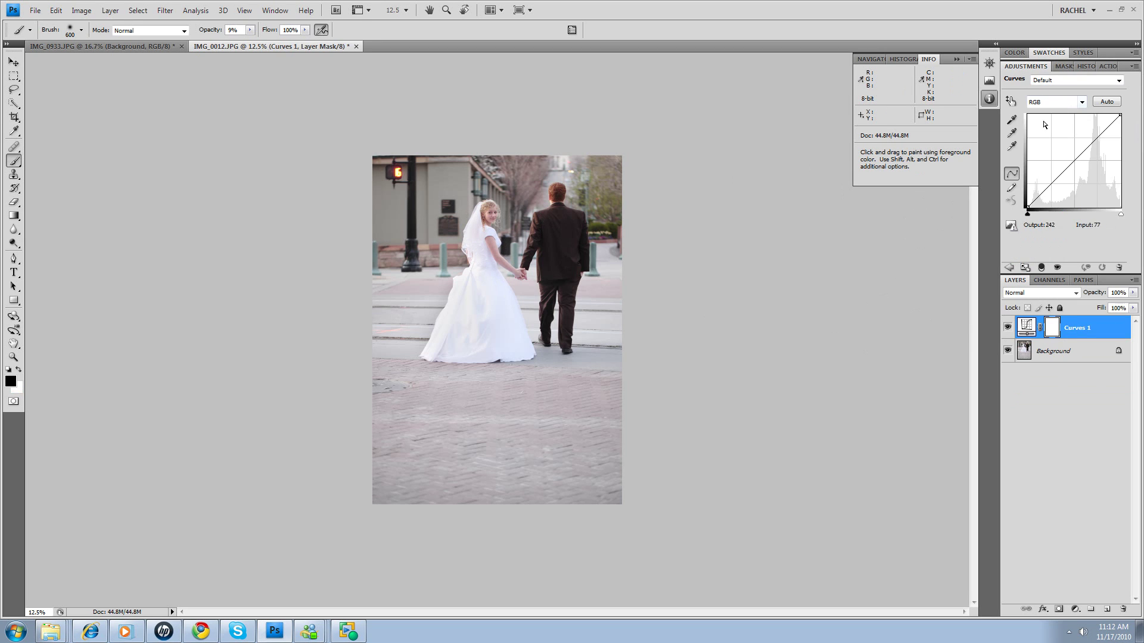
{"action": "left_click", "coordinate": [1012, 101]}
{"action": "left_click", "coordinate": [1080, 102]}
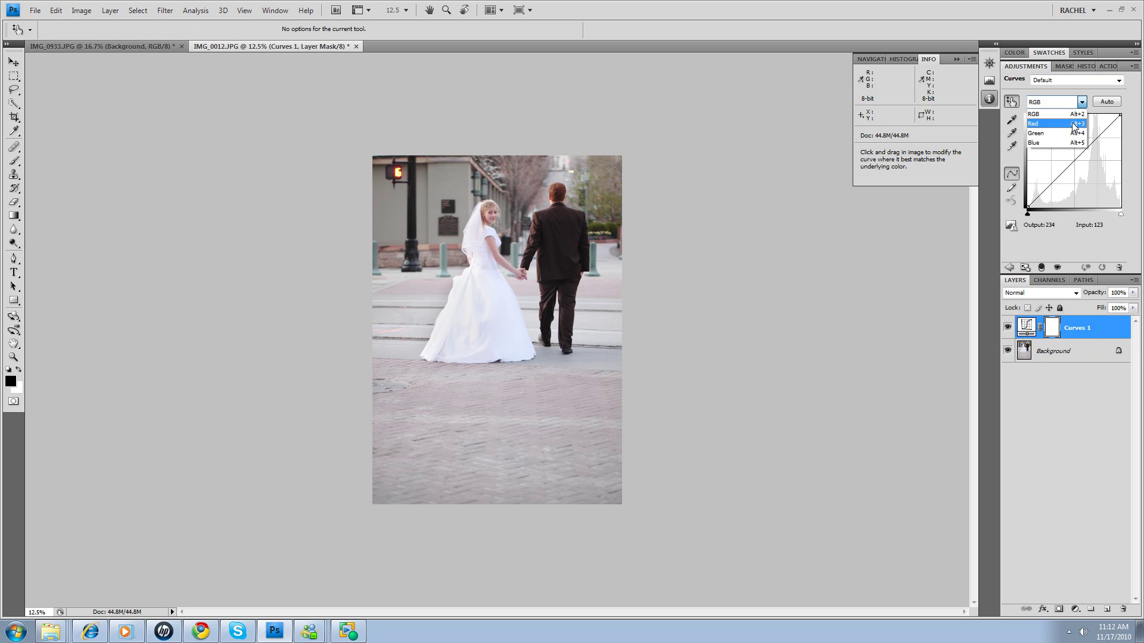
{"action": "left_click", "coordinate": [1060, 114]}
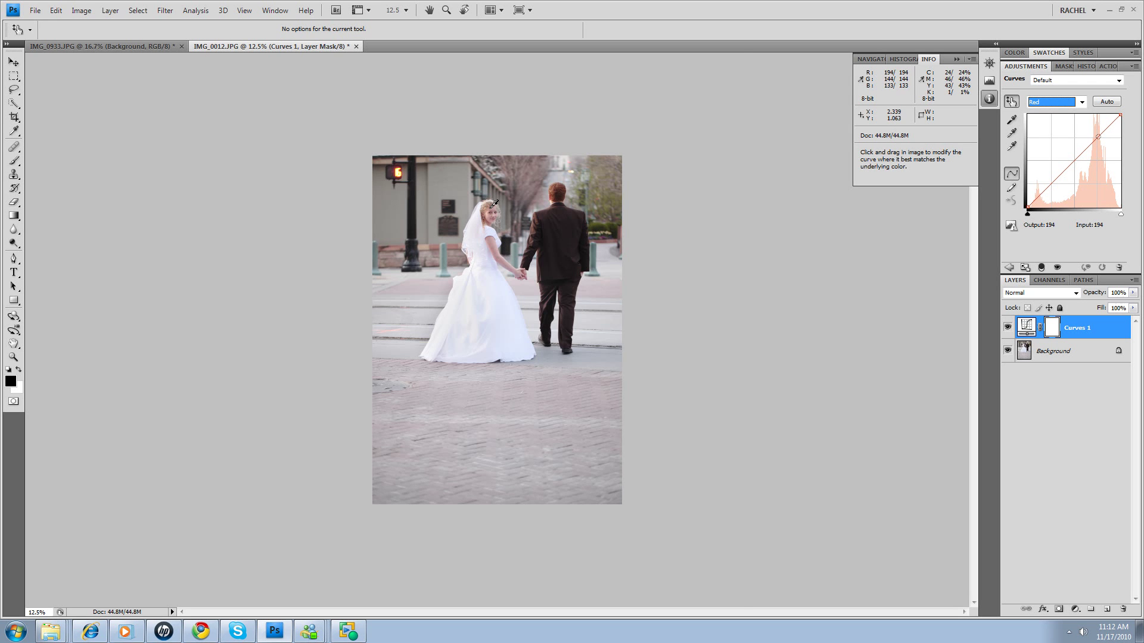
{"action": "key", "text": "ctrl+plus"}
{"action": "scroll", "coordinate": [494, 204], "scroll_direction": "up", "scroll_amount": 3}
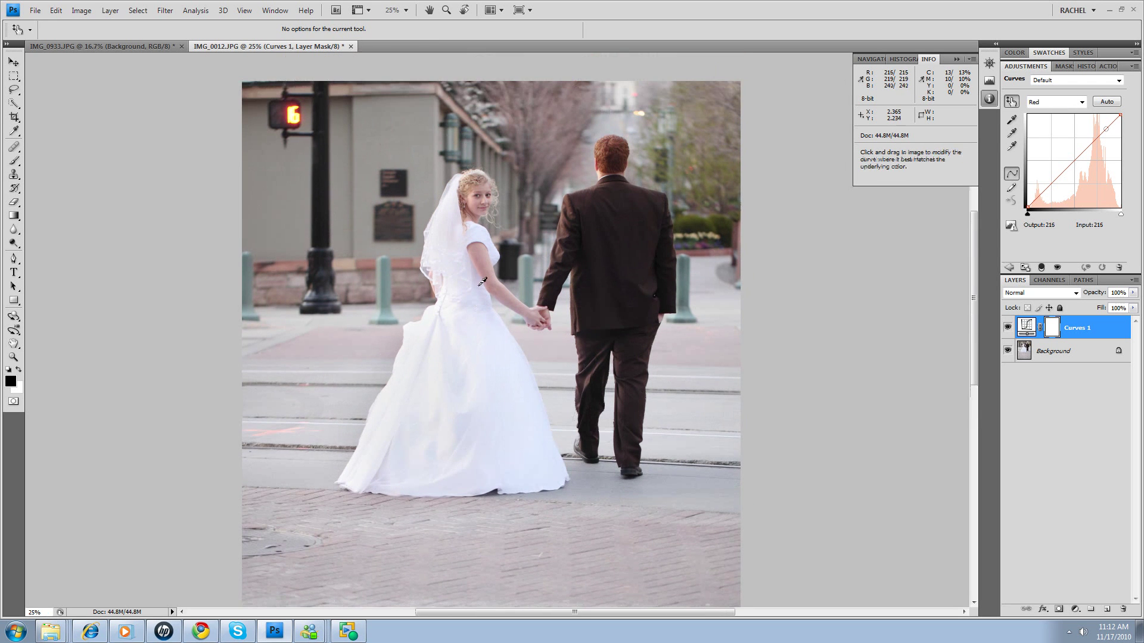
{"action": "left_click_drag", "start_coordinate": [477, 203], "coordinate": [474, 201]}
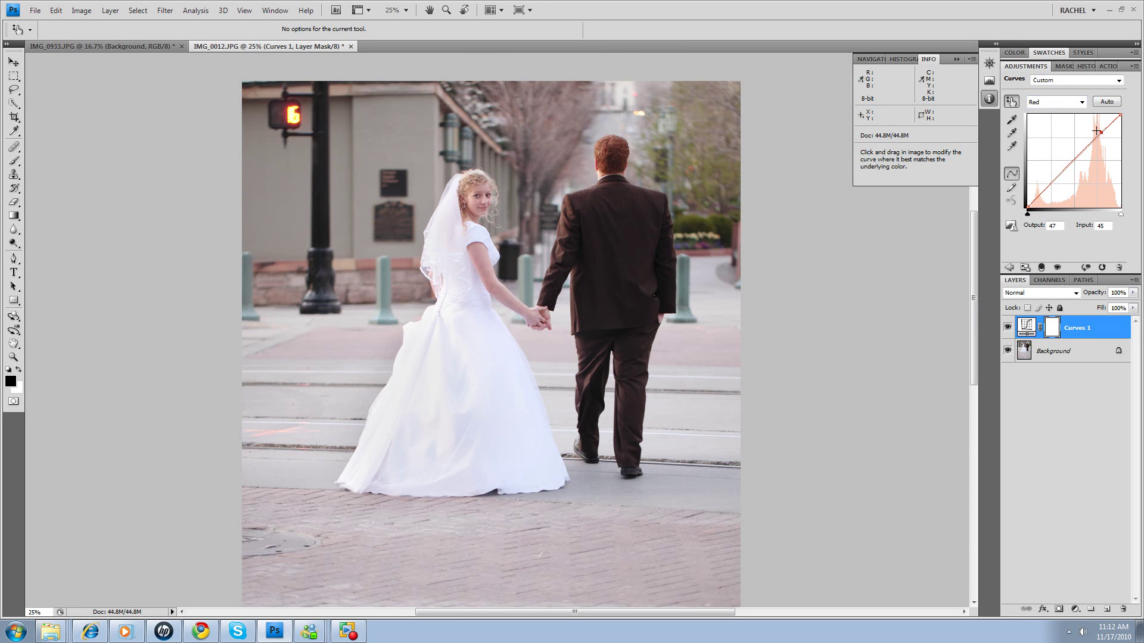
{"action": "left_click", "coordinate": [1082, 101]}
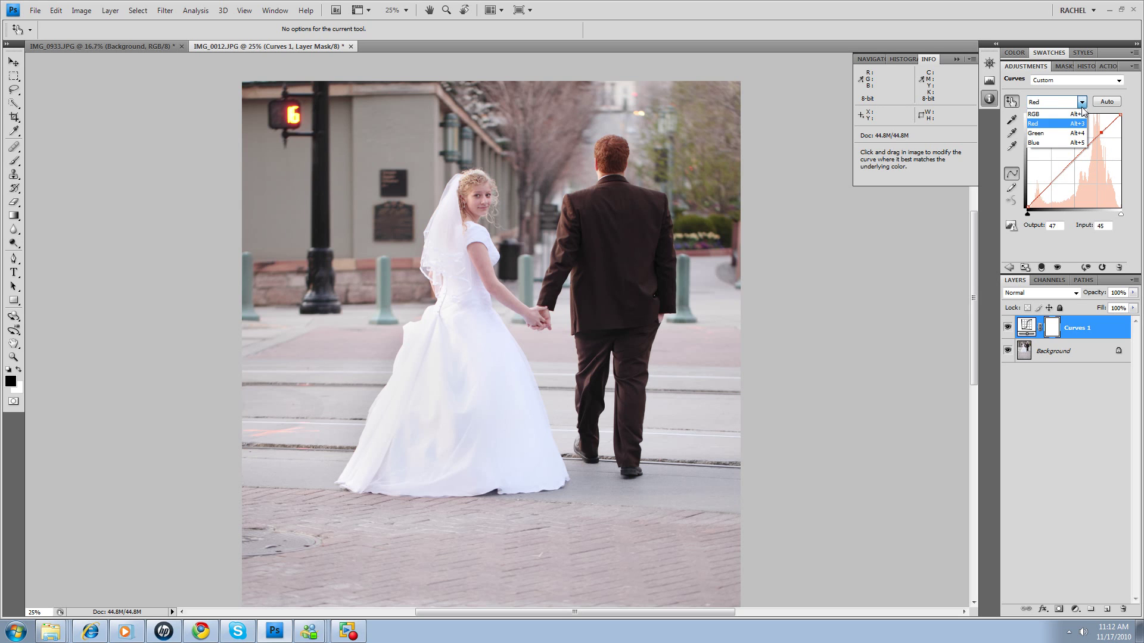
Pull the Blue curve down at the bride's face and arm to warm the photo.
{"action": "left_click", "coordinate": [1073, 146]}
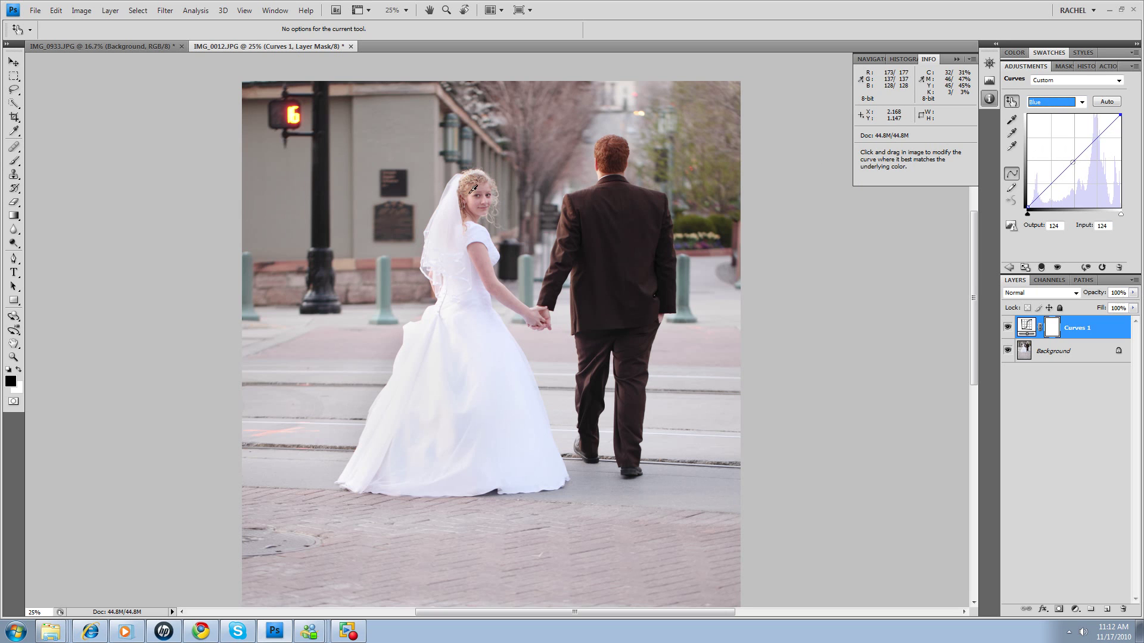
{"action": "left_click_drag", "start_coordinate": [480, 203], "coordinate": [472, 213]}
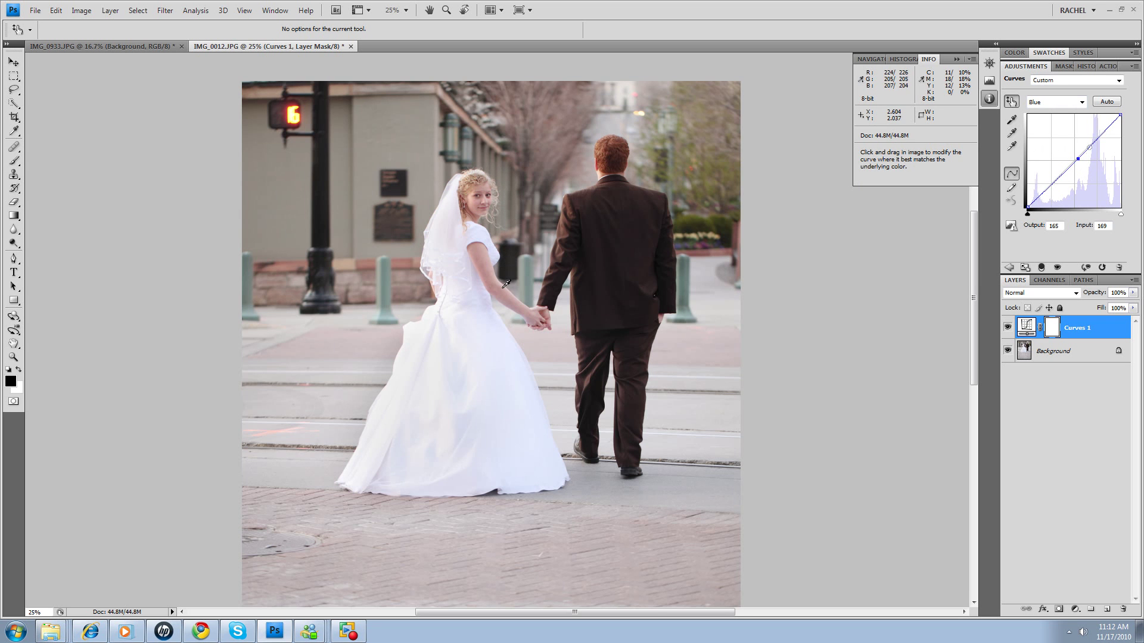
{"action": "left_click_drag", "start_coordinate": [483, 257], "coordinate": [478, 270]}
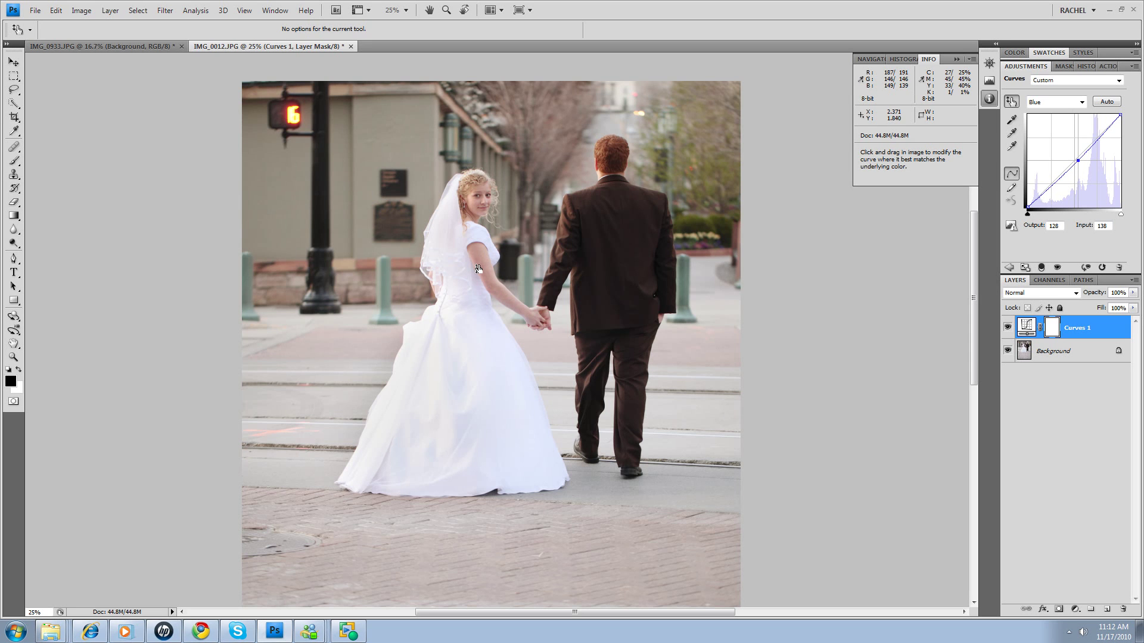
{"action": "key", "text": "ctrl+minus"}
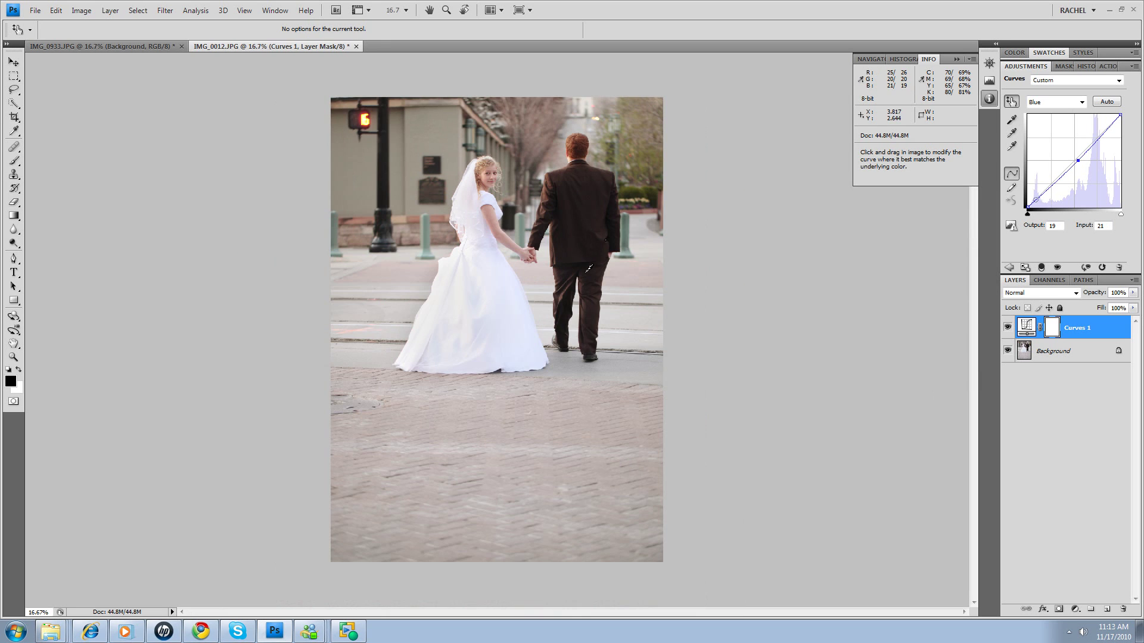
Compare the photo with and without Curves 1, leaving Curves 1 hidden.
{"action": "left_click", "coordinate": [1007, 328]}
{"action": "left_click", "coordinate": [1007, 328]}
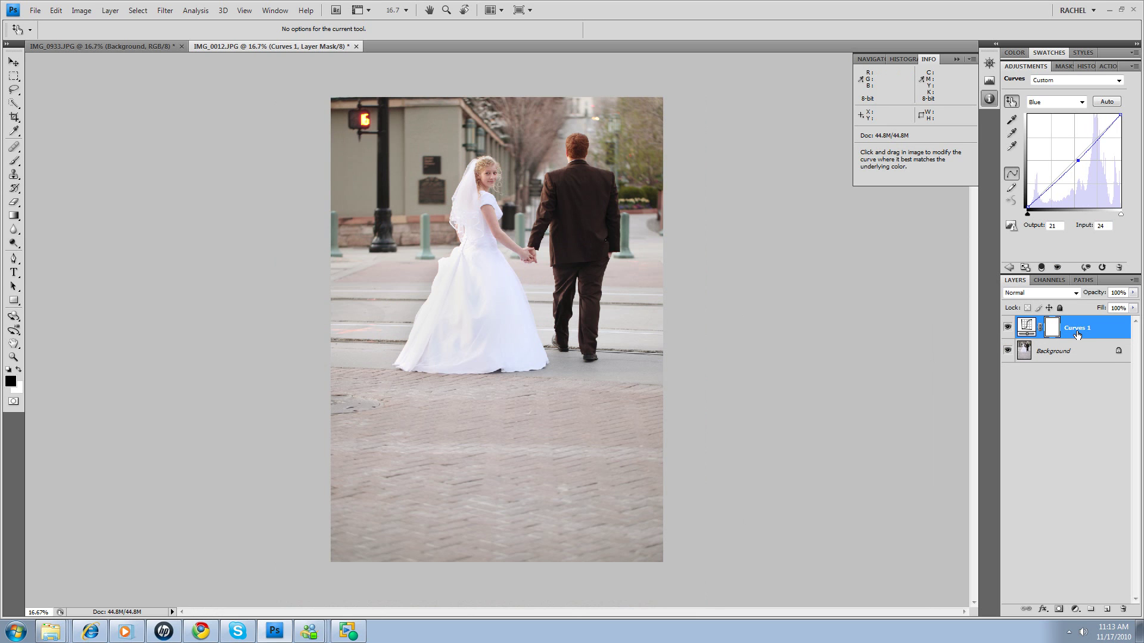
{"action": "left_click_drag", "start_coordinate": [1079, 335], "coordinate": [1113, 331]}
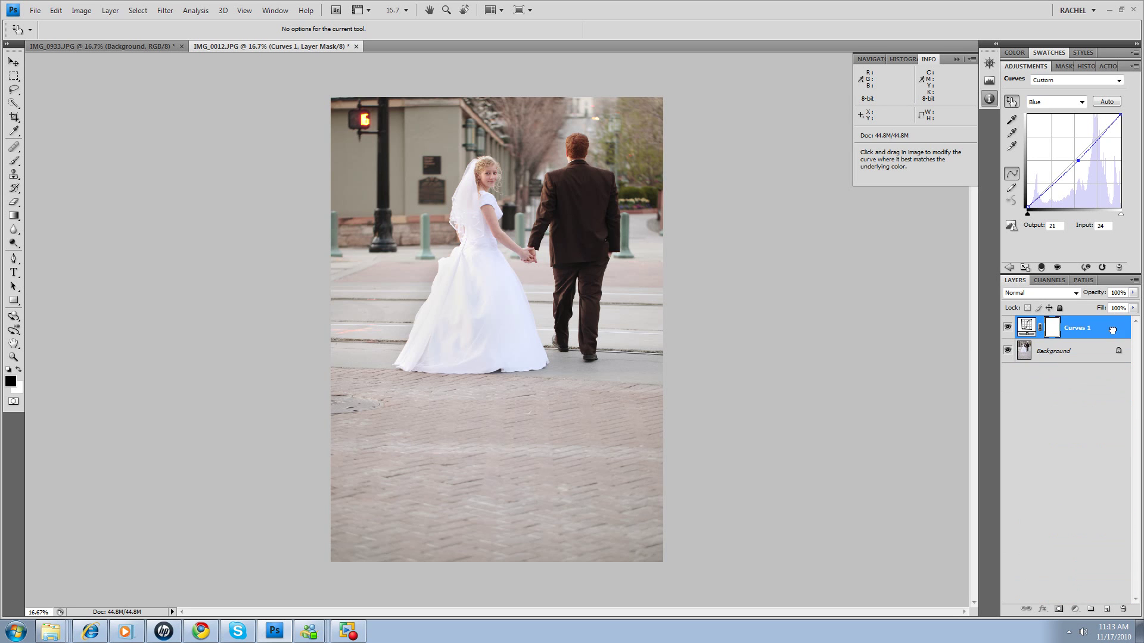
{"action": "left_click", "coordinate": [1007, 328]}
Play the Warm that baby up action from the Actions panel.
{"action": "left_click", "coordinate": [1108, 66]}
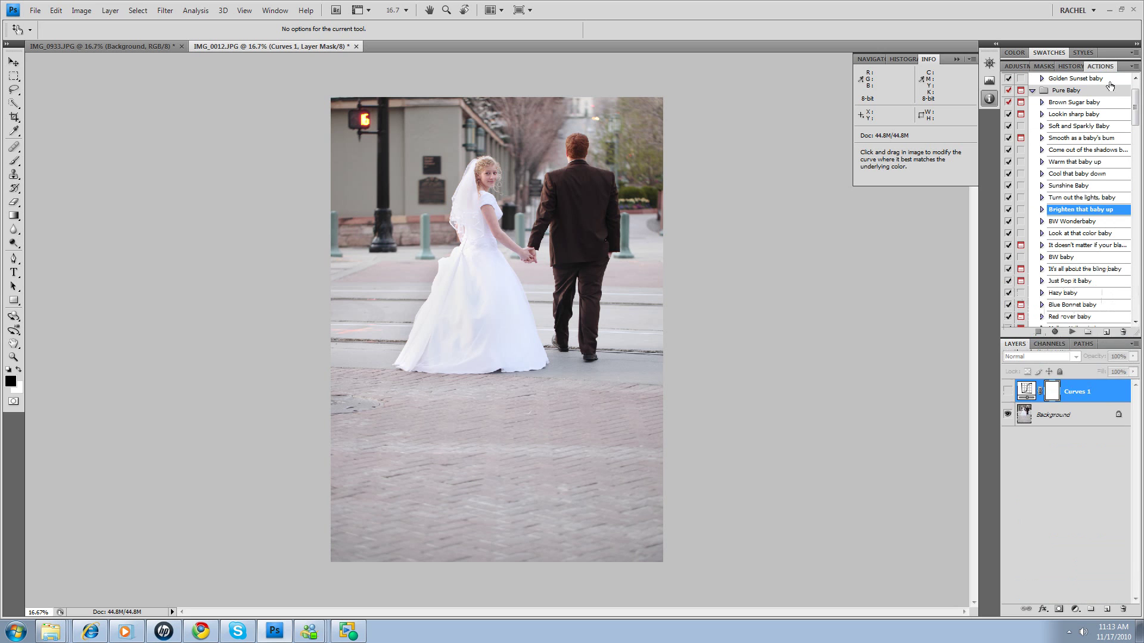
{"action": "left_click", "coordinate": [1075, 162]}
{"action": "left_click", "coordinate": [1072, 332]}
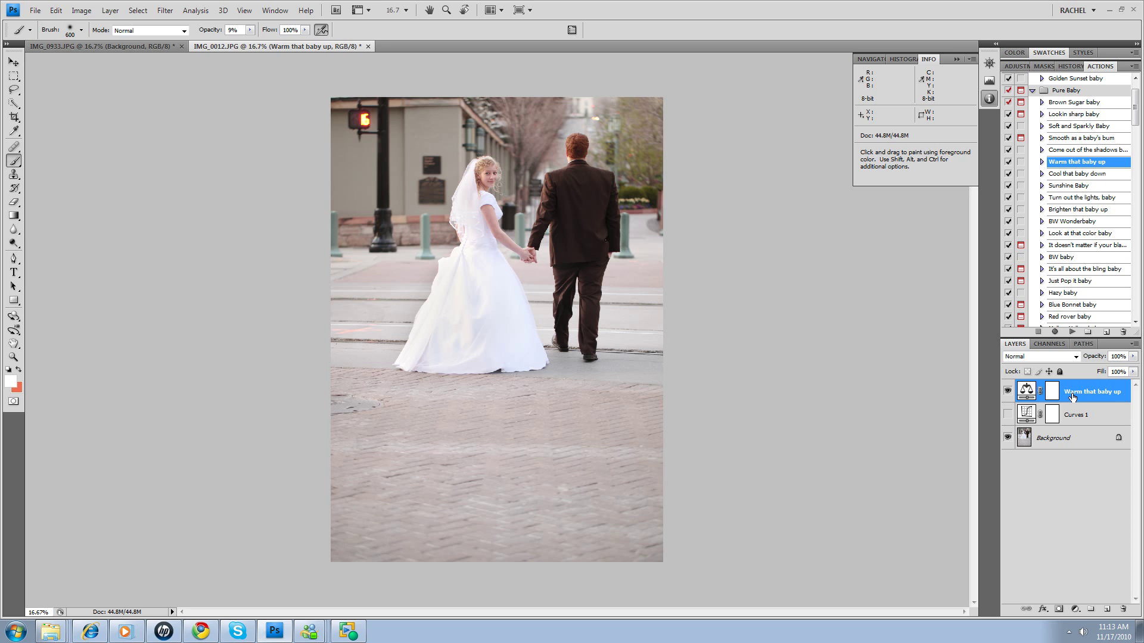
Flatten the image into one Background layer, discarding the hidden Curves 1 layer.
{"action": "right_click", "coordinate": [1074, 441]}
{"action": "left_click", "coordinate": [1083, 541]}
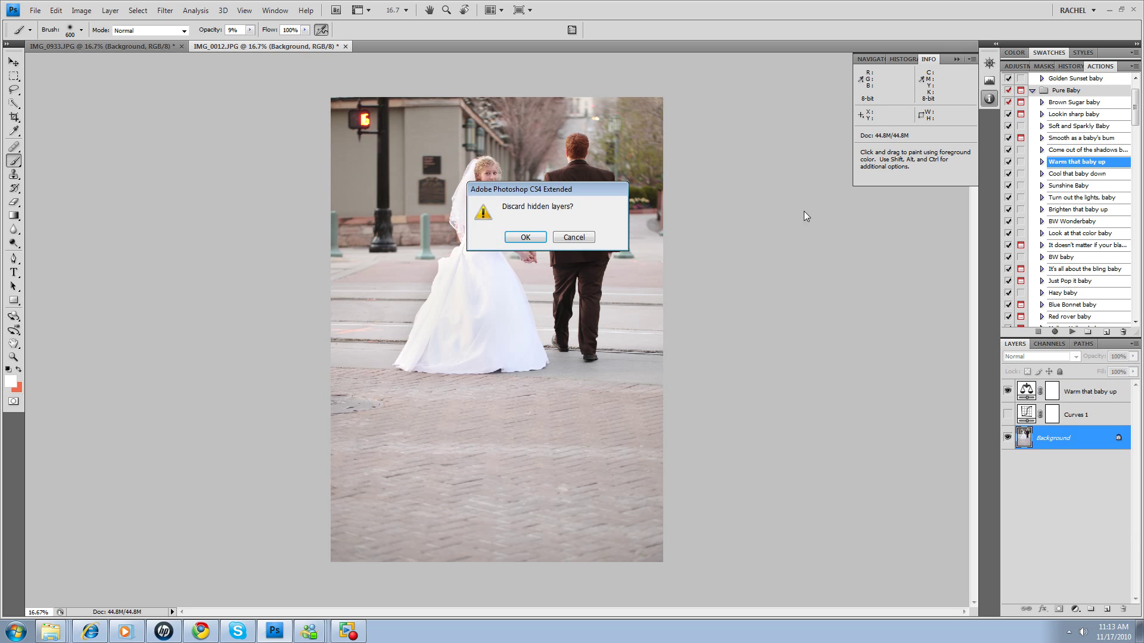
{"action": "left_click", "coordinate": [523, 238]}
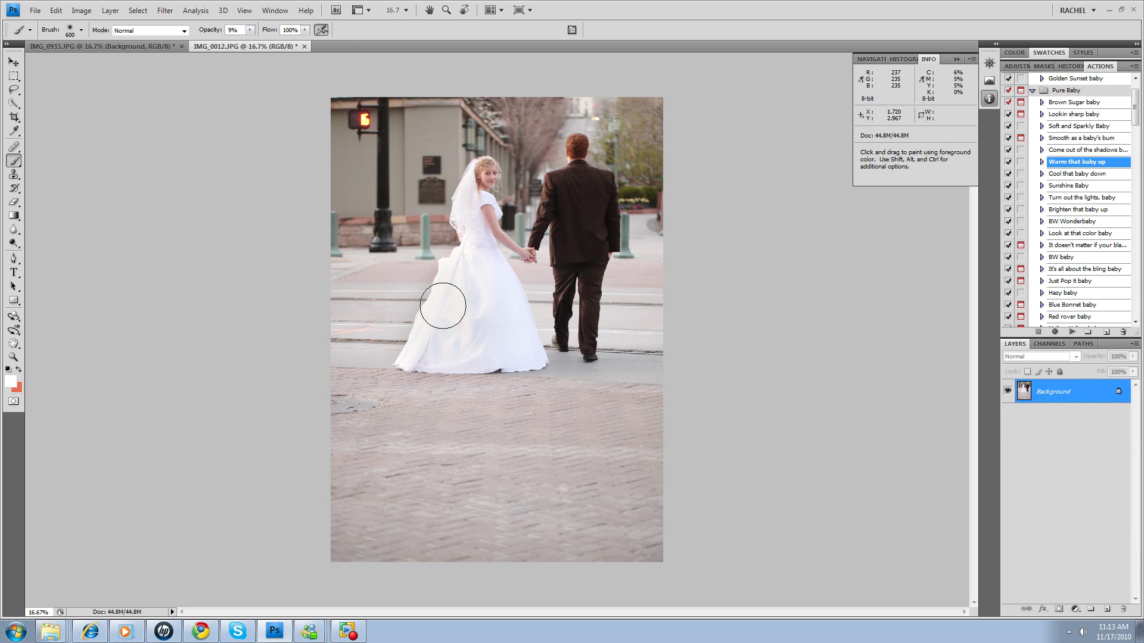
{"action": "left_click", "coordinate": [1074, 196]}
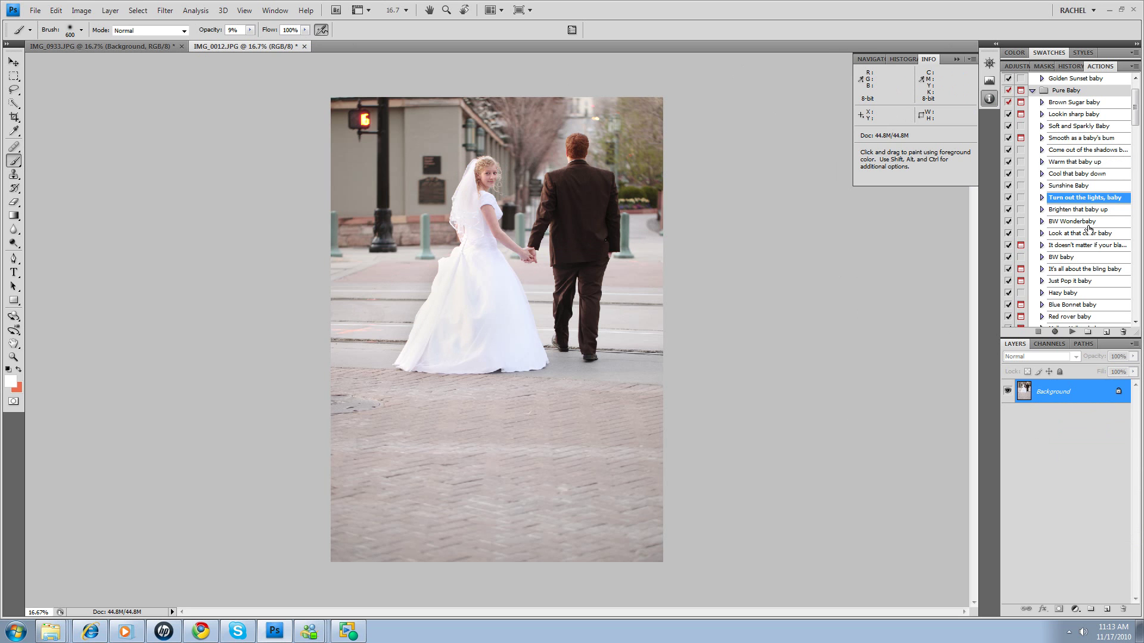
Play Turn out the lights, baby and Sunshine Baby, then paint white sunshine onto the bride with a 600 px brush.
{"action": "left_click", "coordinate": [1072, 332]}
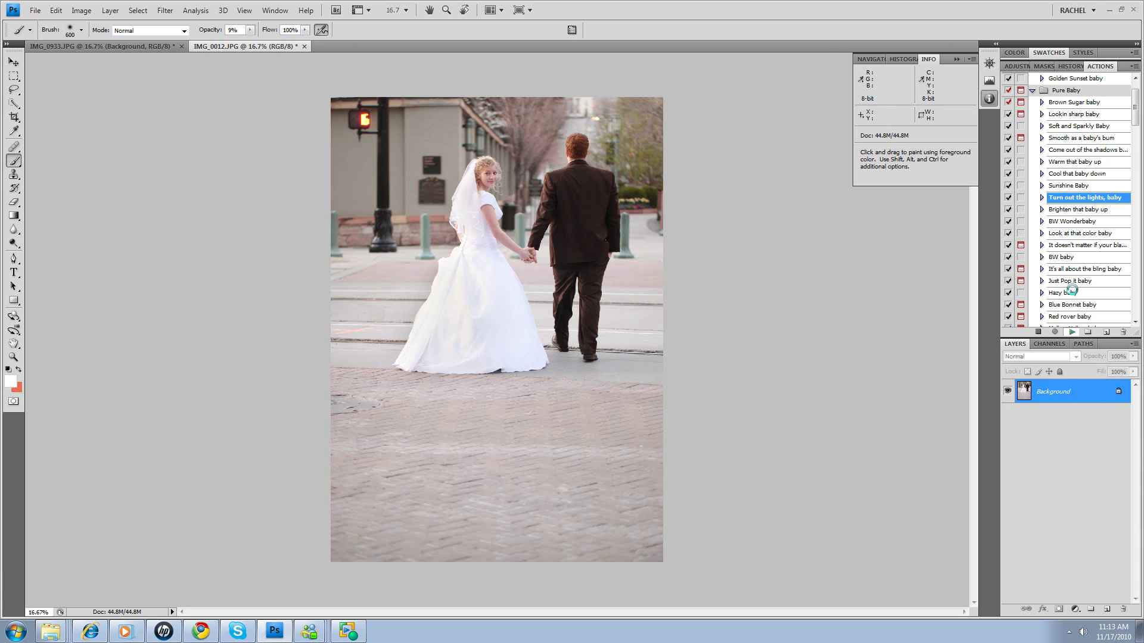
{"action": "left_click", "coordinate": [1072, 332]}
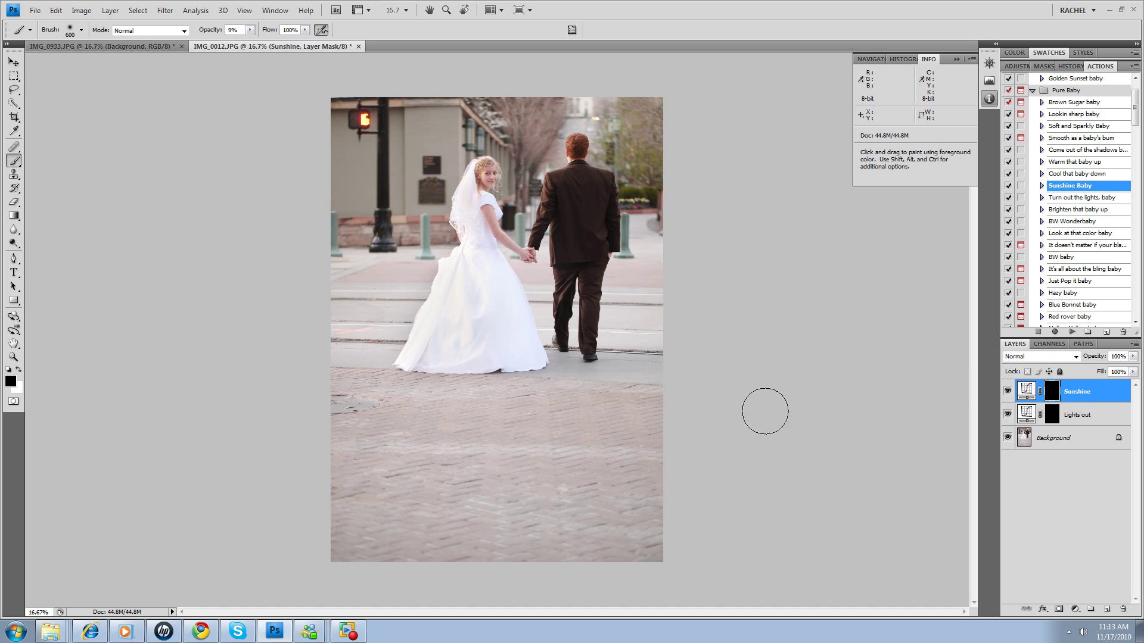
{"action": "key", "text": "bracketright"}
{"action": "key", "text": "bracketright"}
{"action": "key", "text": "bracketright"}
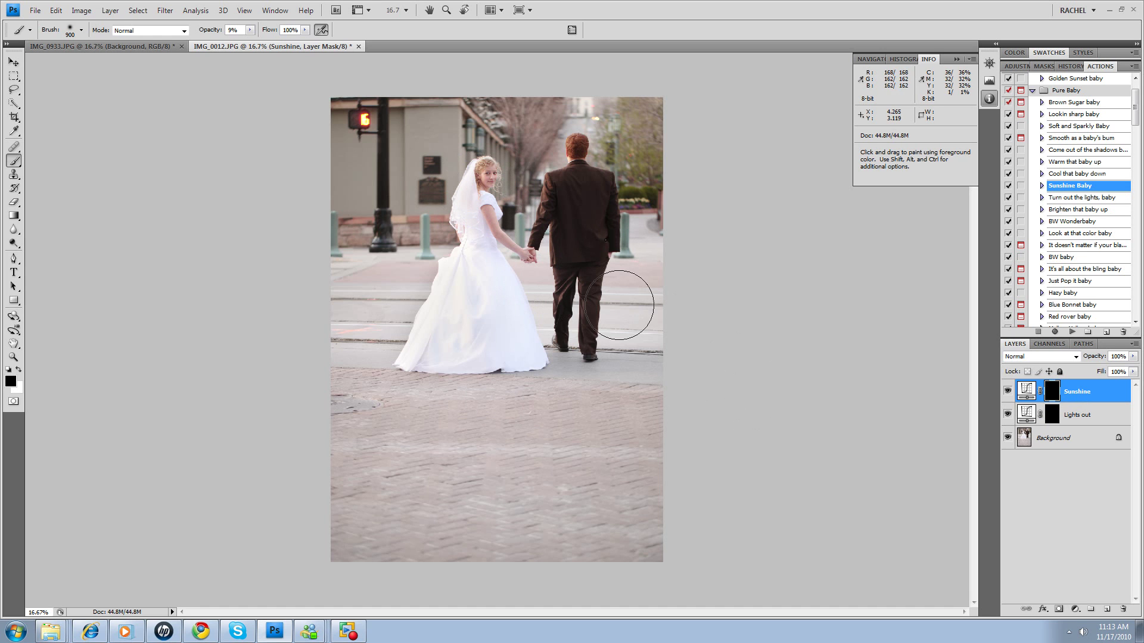
{"action": "key", "text": "x"}
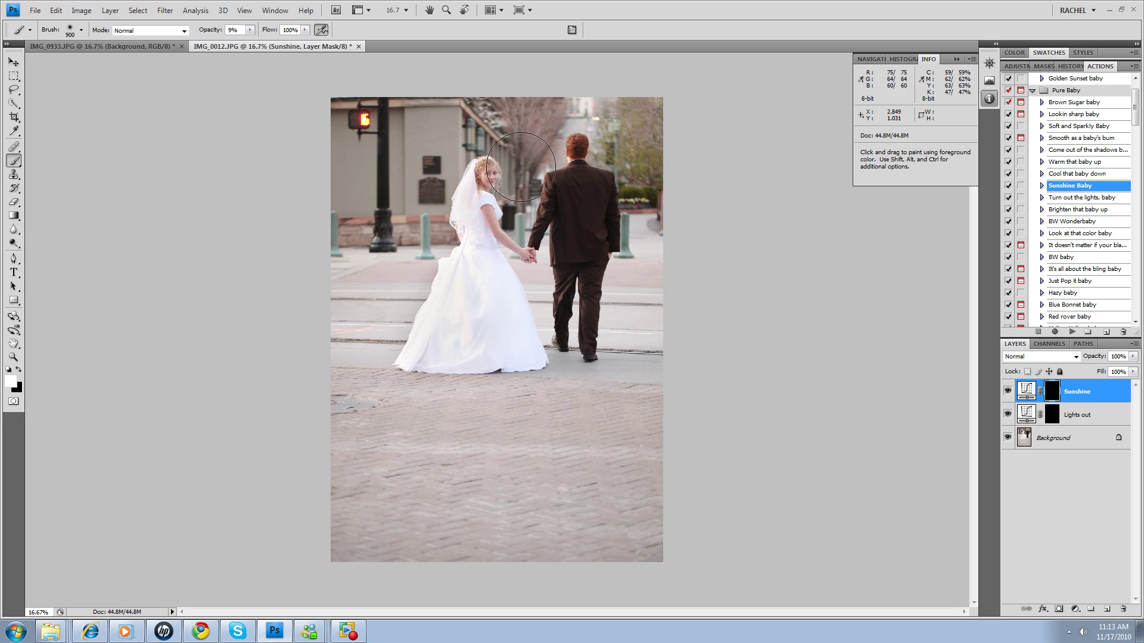
{"action": "key", "text": "bracketleft"}
{"action": "key", "text": "bracketleft"}
{"action": "key", "text": "bracketleft"}
{"action": "mouse_move", "coordinate": [498, 180]}
{"action": "left_mouse_down"}
{"action": "mouse_move", "coordinate": [471, 317]}
{"action": "mouse_move", "coordinate": [521, 267]}
{"action": "mouse_move", "coordinate": [500, 214]}
{"action": "mouse_move", "coordinate": [479, 229]}
{"action": "mouse_move", "coordinate": [509, 208]}
{"action": "mouse_move", "coordinate": [502, 201]}
{"action": "mouse_move", "coordinate": [518, 239]}
{"action": "left_mouse_up"}
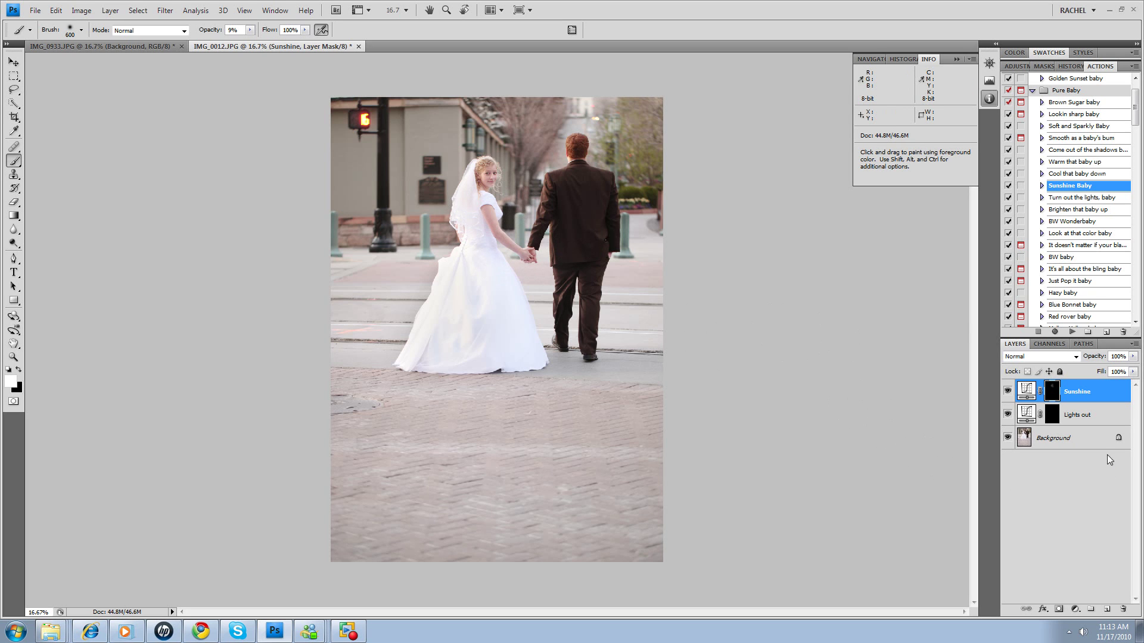
{"action": "left_click", "coordinate": [1050, 422]}
Paint the Lights out mask off the dress, then darken the edges and lower bricks with a 1400 px brush.
{"action": "mouse_move", "coordinate": [435, 273]}
{"action": "left_mouse_down"}
{"action": "mouse_move", "coordinate": [408, 339]}
{"action": "mouse_move", "coordinate": [449, 309]}
{"action": "mouse_move", "coordinate": [448, 274]}
{"action": "mouse_move", "coordinate": [475, 299]}
{"action": "mouse_move", "coordinate": [461, 196]}
{"action": "mouse_move", "coordinate": [423, 234]}
{"action": "mouse_move", "coordinate": [419, 340]}
{"action": "mouse_move", "coordinate": [447, 335]}
{"action": "mouse_move", "coordinate": [463, 312]}
{"action": "left_mouse_up"}
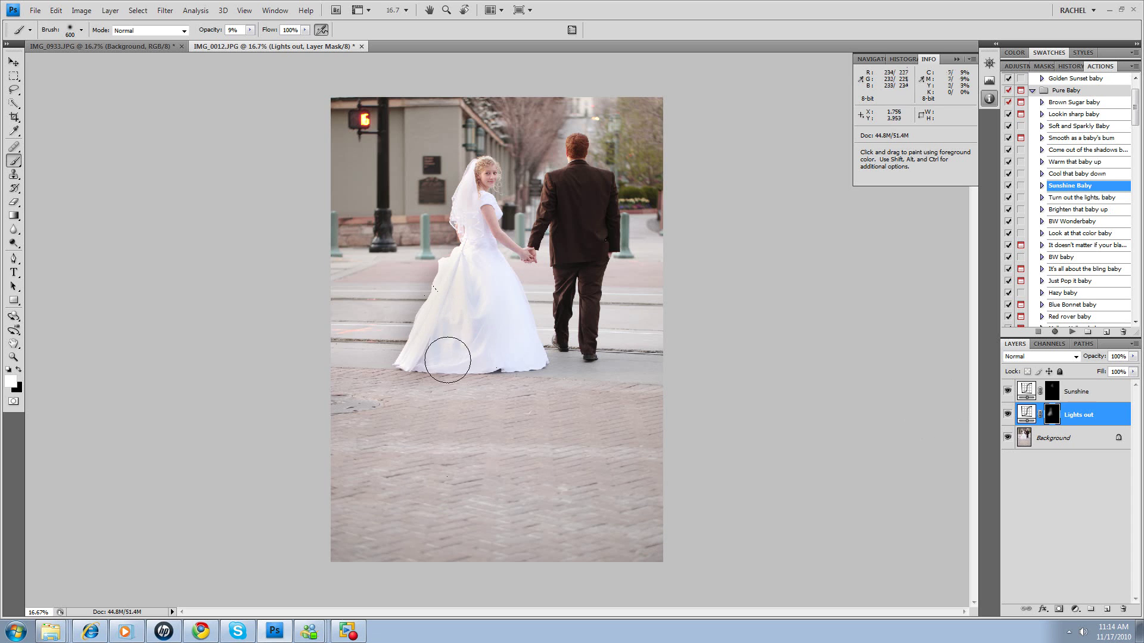
{"action": "key", "text": "bracketright"}
{"action": "key", "text": "bracketright"}
{"action": "key", "text": "bracketright"}
{"action": "key", "text": "bracketright"}
{"action": "key", "text": "bracketright"}
{"action": "key", "text": "bracketright"}
{"action": "key", "text": "bracketright"}
{"action": "key", "text": "bracketright"}
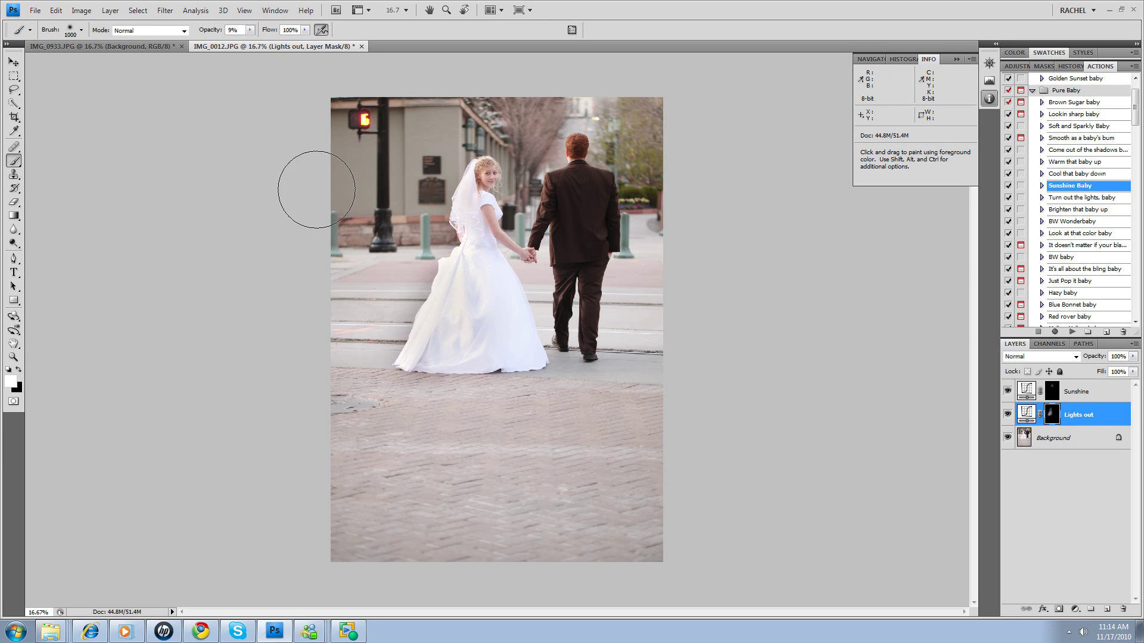
{"action": "mouse_move", "coordinate": [389, 103]}
{"action": "left_mouse_down"}
{"action": "mouse_move", "coordinate": [297, 390]}
{"action": "mouse_move", "coordinate": [451, 545]}
{"action": "mouse_move", "coordinate": [500, 538]}
{"action": "mouse_move", "coordinate": [309, 384]}
{"action": "mouse_move", "coordinate": [531, 567]}
{"action": "mouse_move", "coordinate": [327, 436]}
{"action": "mouse_move", "coordinate": [418, 547]}
{"action": "mouse_move", "coordinate": [394, 486]}
{"action": "mouse_move", "coordinate": [502, 546]}
{"action": "mouse_move", "coordinate": [704, 450]}
{"action": "mouse_move", "coordinate": [570, 571]}
{"action": "mouse_move", "coordinate": [680, 431]}
{"action": "mouse_move", "coordinate": [712, 422]}
{"action": "mouse_move", "coordinate": [433, 527]}
{"action": "mouse_move", "coordinate": [581, 536]}
{"action": "mouse_move", "coordinate": [711, 362]}
{"action": "mouse_move", "coordinate": [521, 557]}
{"action": "mouse_move", "coordinate": [694, 371]}
{"action": "mouse_move", "coordinate": [556, 545]}
{"action": "mouse_move", "coordinate": [714, 385]}
{"action": "mouse_move", "coordinate": [602, 536]}
{"action": "mouse_move", "coordinate": [629, 434]}
{"action": "mouse_move", "coordinate": [693, 325]}
{"action": "mouse_move", "coordinate": [684, 160]}
{"action": "mouse_move", "coordinate": [666, 122]}
{"action": "mouse_move", "coordinate": [675, 176]}
{"action": "mouse_move", "coordinate": [665, 147]}
{"action": "left_mouse_up"}
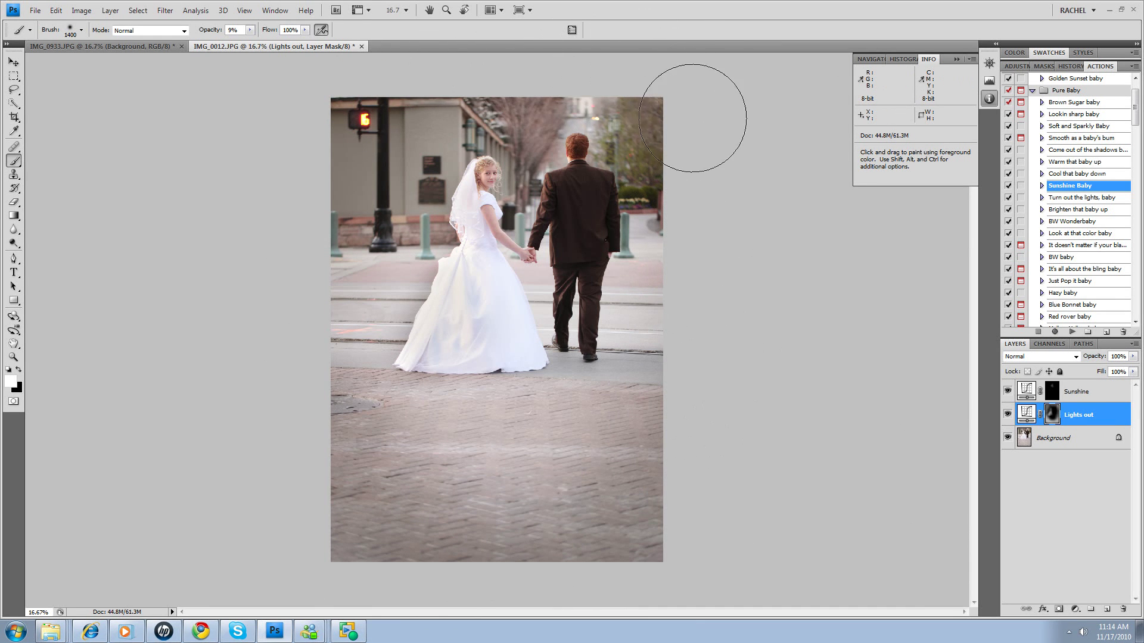
{"action": "mouse_move", "coordinate": [695, 115]}
{"action": "left_mouse_down"}
{"action": "mouse_move", "coordinate": [700, 194]}
{"action": "mouse_move", "coordinate": [682, 275]}
{"action": "mouse_move", "coordinate": [659, 296]}
{"action": "mouse_move", "coordinate": [673, 286]}
{"action": "mouse_move", "coordinate": [627, 430]}
{"action": "mouse_move", "coordinate": [639, 464]}
{"action": "mouse_move", "coordinate": [610, 492]}
{"action": "mouse_move", "coordinate": [642, 469]}
{"action": "mouse_move", "coordinate": [621, 500]}
{"action": "mouse_move", "coordinate": [365, 512]}
{"action": "mouse_move", "coordinate": [618, 464]}
{"action": "mouse_move", "coordinate": [323, 448]}
{"action": "mouse_move", "coordinate": [543, 452]}
{"action": "mouse_move", "coordinate": [388, 439]}
{"action": "left_mouse_up"}
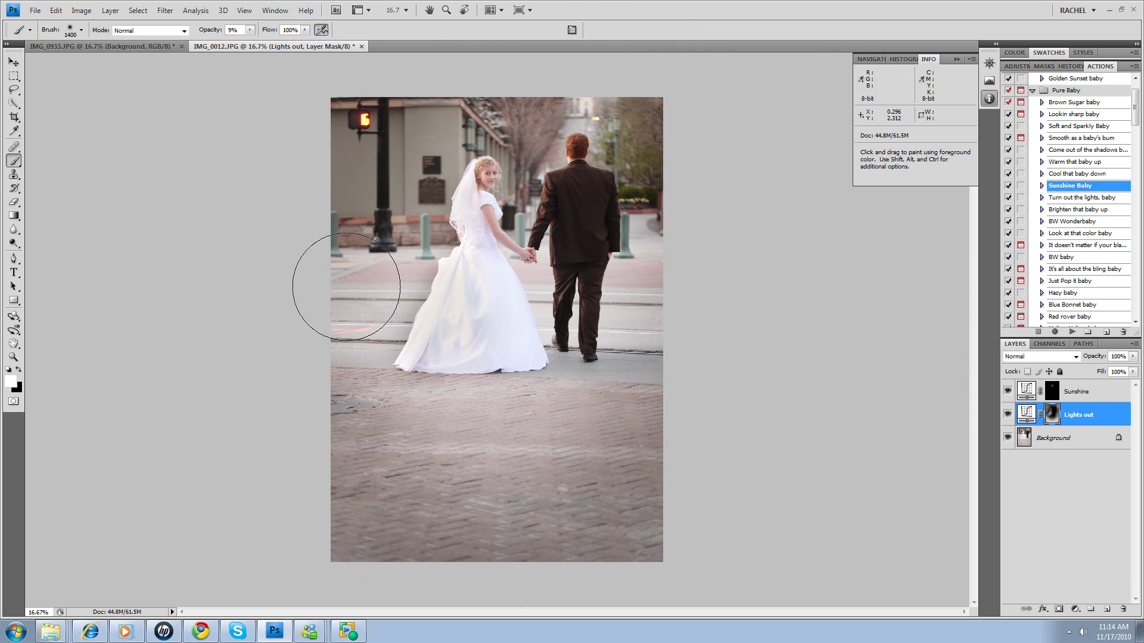
{"action": "mouse_move", "coordinate": [383, 414]}
{"action": "left_mouse_down"}
{"action": "mouse_move", "coordinate": [475, 502]}
{"action": "mouse_move", "coordinate": [360, 463]}
{"action": "mouse_move", "coordinate": [334, 439]}
{"action": "mouse_move", "coordinate": [596, 460]}
{"action": "mouse_move", "coordinate": [544, 459]}
{"action": "mouse_move", "coordinate": [649, 429]}
{"action": "mouse_move", "coordinate": [673, 316]}
{"action": "left_mouse_up"}
{"action": "mouse_move", "coordinate": [557, 403]}
{"action": "left_mouse_down"}
{"action": "mouse_move", "coordinate": [169, 520]}
{"action": "mouse_move", "coordinate": [286, 492]}
{"action": "mouse_move", "coordinate": [377, 592]}
{"action": "mouse_move", "coordinate": [588, 505]}
{"action": "left_mouse_up"}
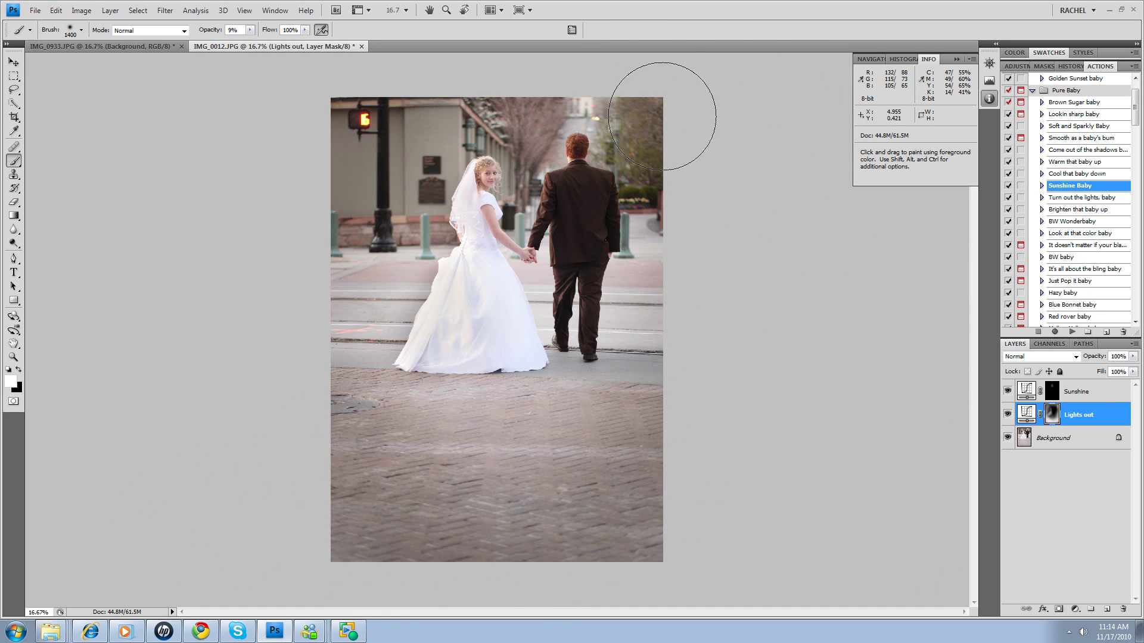
{"action": "mouse_move", "coordinate": [648, 71]}
{"action": "left_mouse_down"}
{"action": "mouse_move", "coordinate": [396, 498]}
{"action": "mouse_move", "coordinate": [511, 51]}
{"action": "mouse_move", "coordinate": [557, 41]}
{"action": "mouse_move", "coordinate": [531, 77]}
{"action": "mouse_move", "coordinate": [503, 76]}
{"action": "left_mouse_up"}
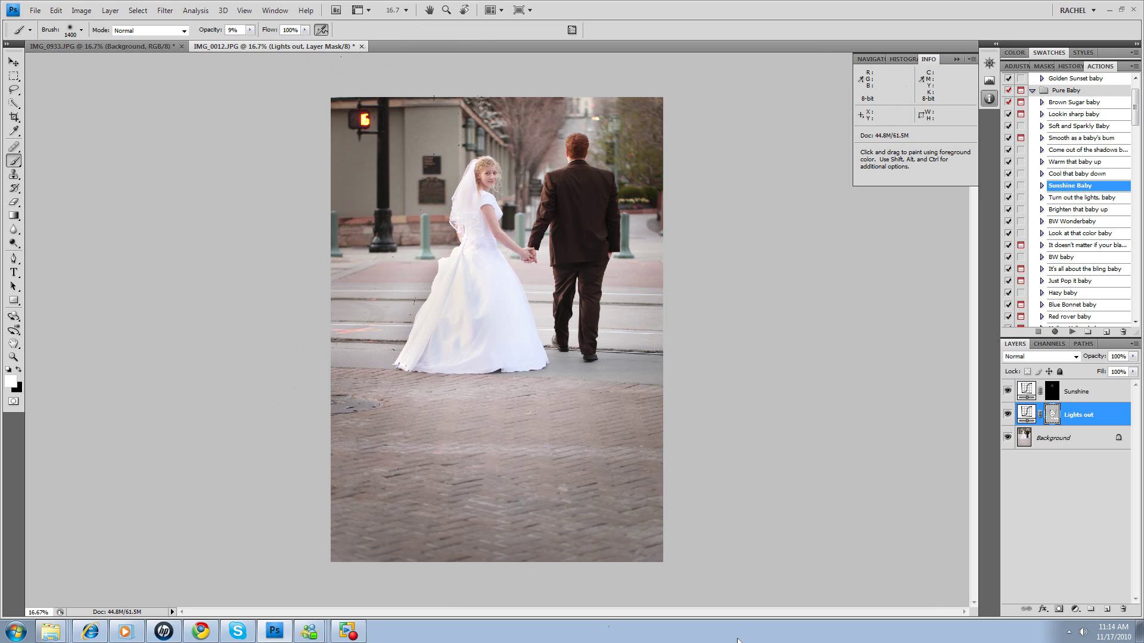
{"action": "left_click", "coordinate": [1007, 415]}
{"action": "left_click", "coordinate": [1007, 415]}
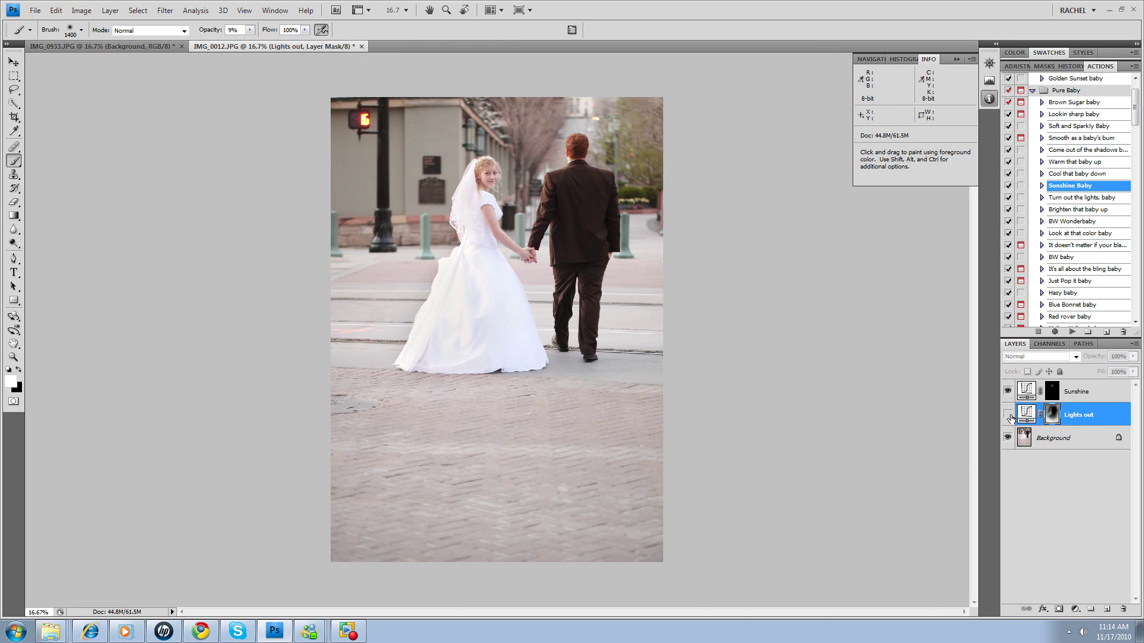
{"action": "left_click", "coordinate": [1008, 415]}
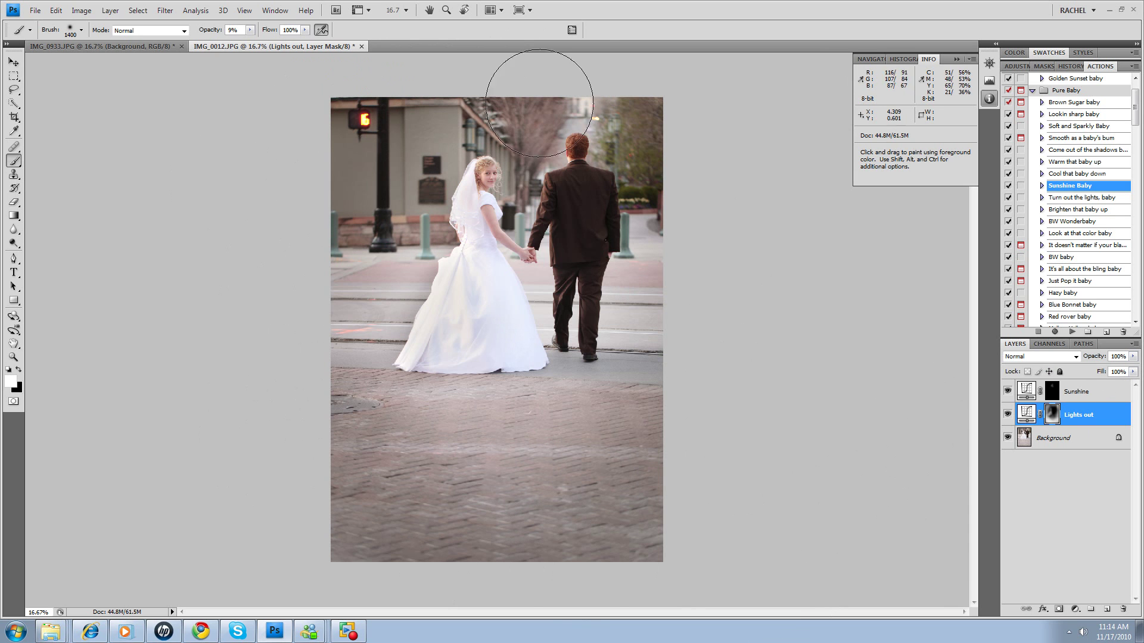
{"action": "left_click", "coordinate": [1131, 360]}
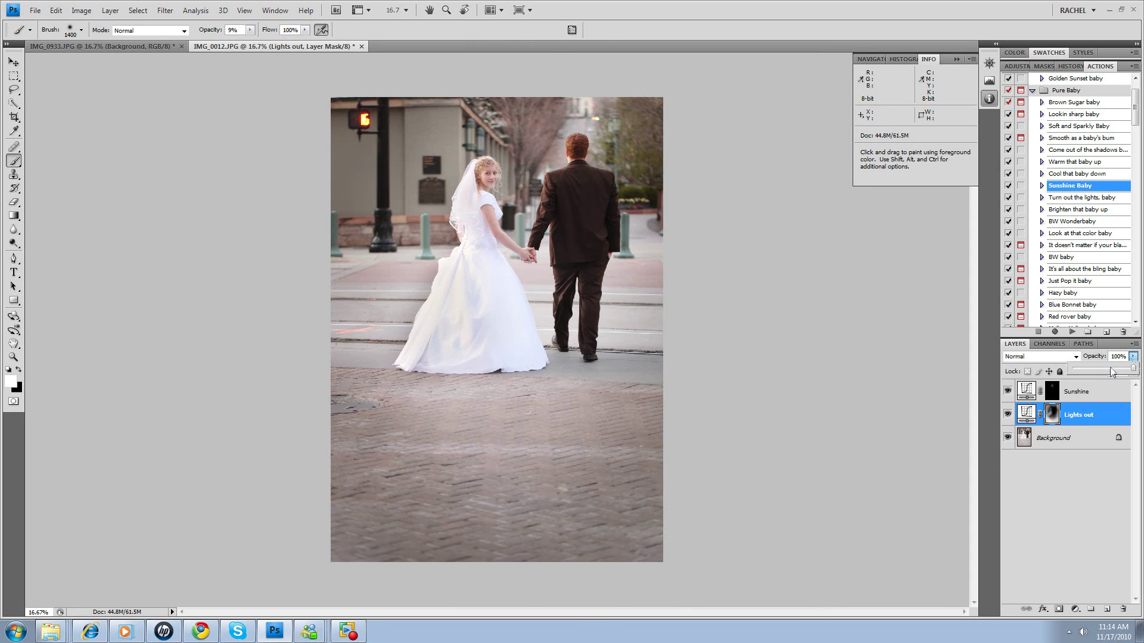
{"action": "left_click", "coordinate": [1110, 367]}
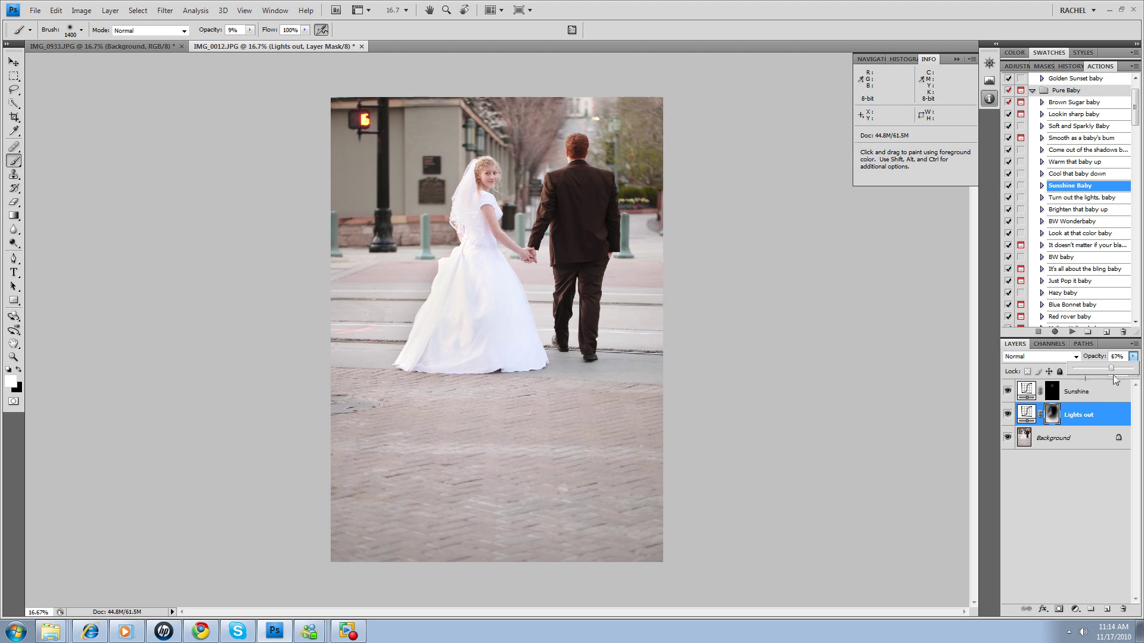
{"action": "left_click_drag", "start_coordinate": [1115, 380], "coordinate": [1141, 371]}
{"action": "left_click", "coordinate": [901, 457]}
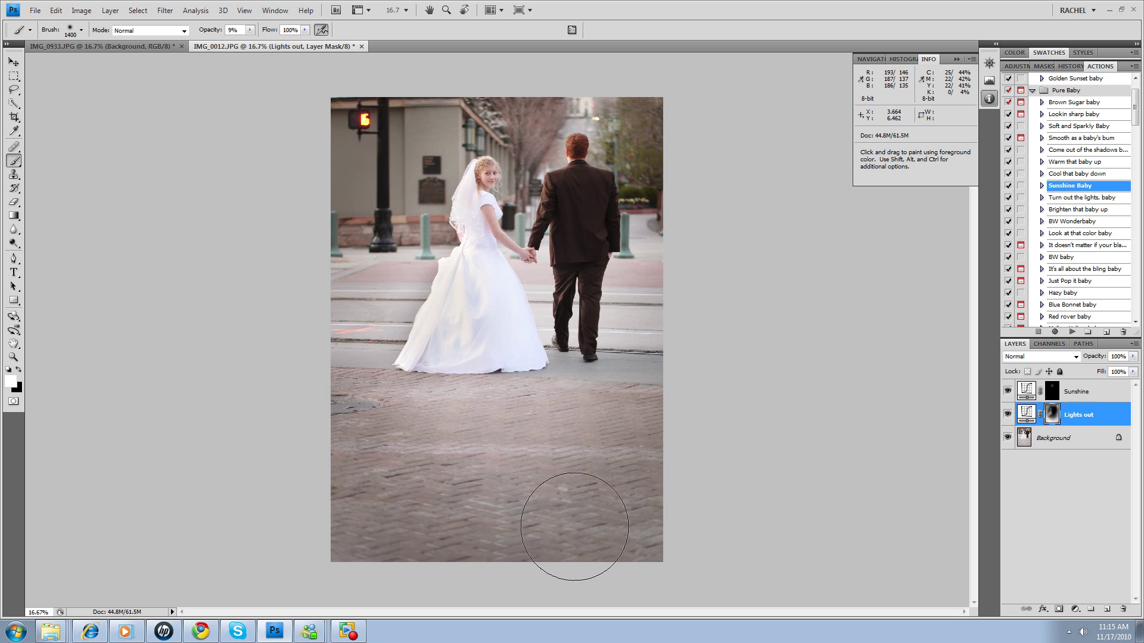
Flatten all layers into one Background and expand the Tilt Simulation Baby action set.
{"action": "right_click", "coordinate": [1061, 431]}
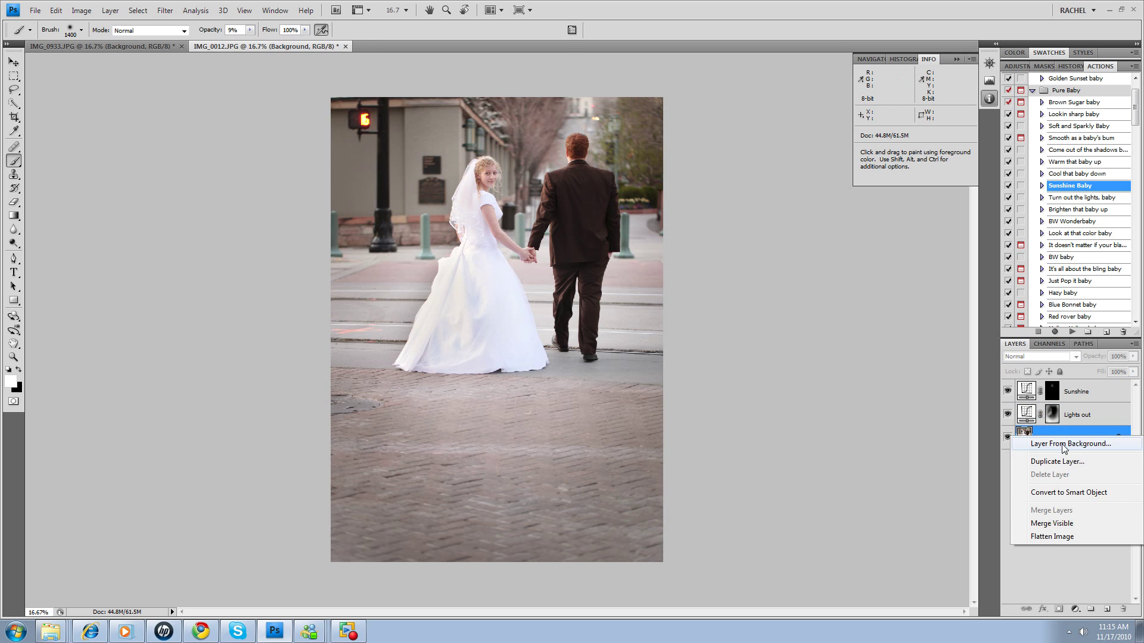
{"action": "left_click", "coordinate": [1053, 537]}
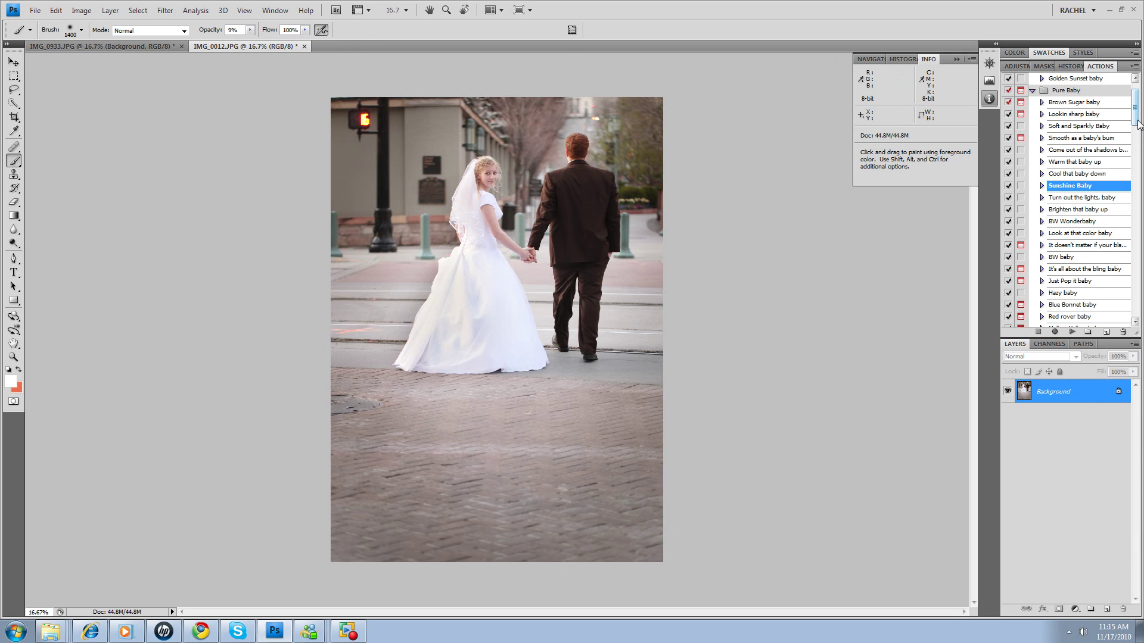
{"action": "left_click_drag", "start_coordinate": [1135, 126], "coordinate": [1136, 292]}
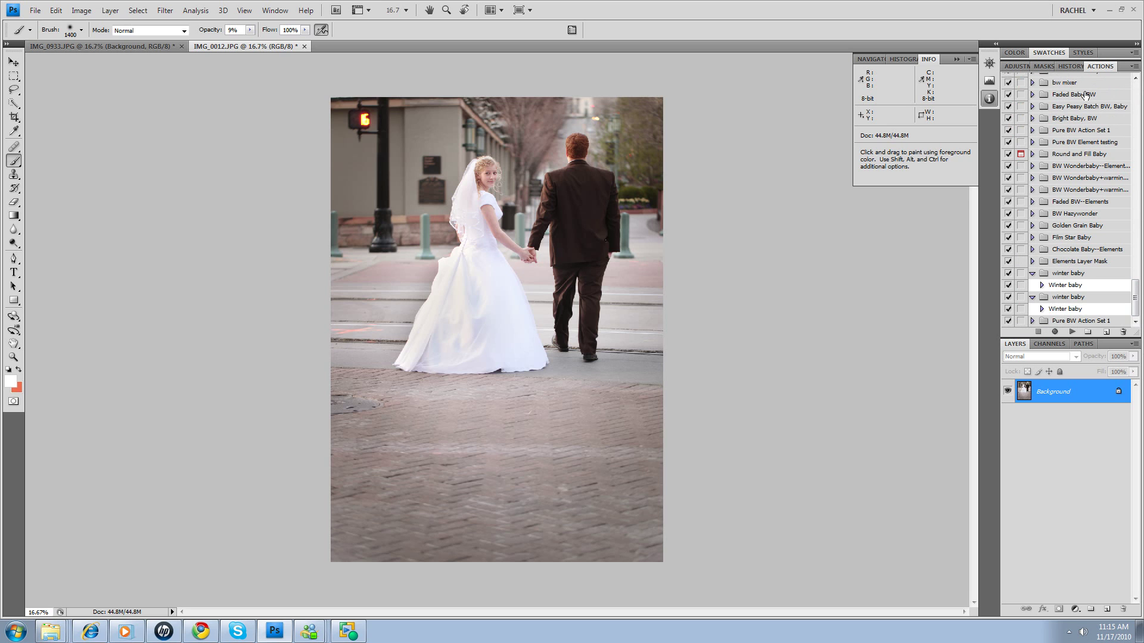
{"action": "left_click", "coordinate": [1135, 78]}
{"action": "left_click", "coordinate": [1135, 78]}
{"action": "left_click", "coordinate": [1136, 78]}
{"action": "left_click", "coordinate": [1135, 78]}
{"action": "left_click", "coordinate": [1135, 78]}
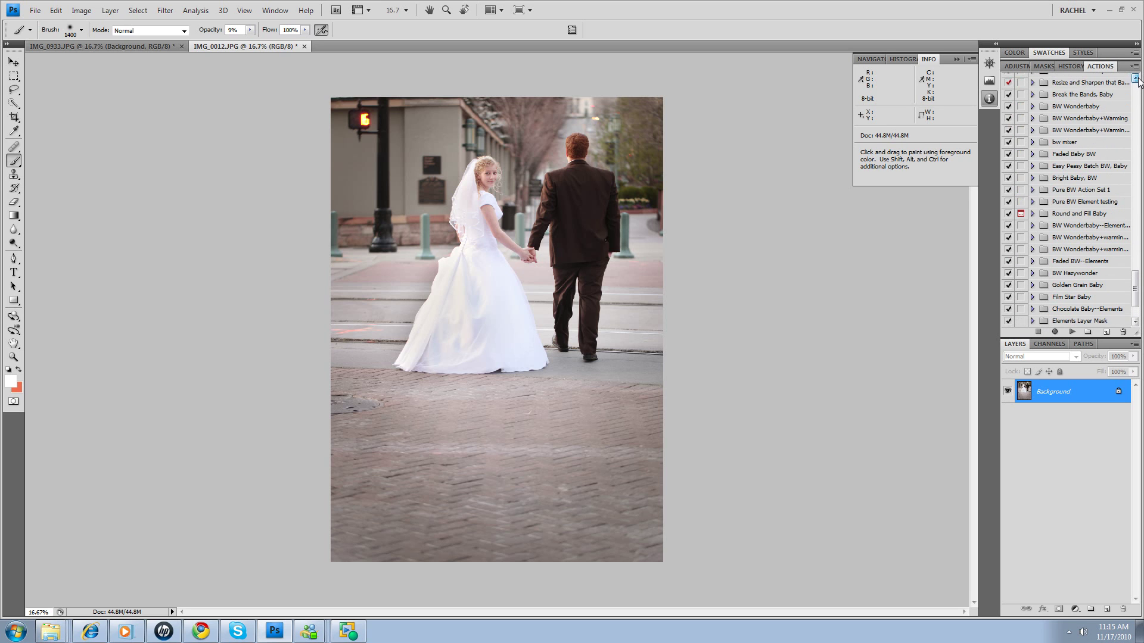
{"action": "left_click", "coordinate": [1135, 78]}
{"action": "left_click", "coordinate": [1135, 78]}
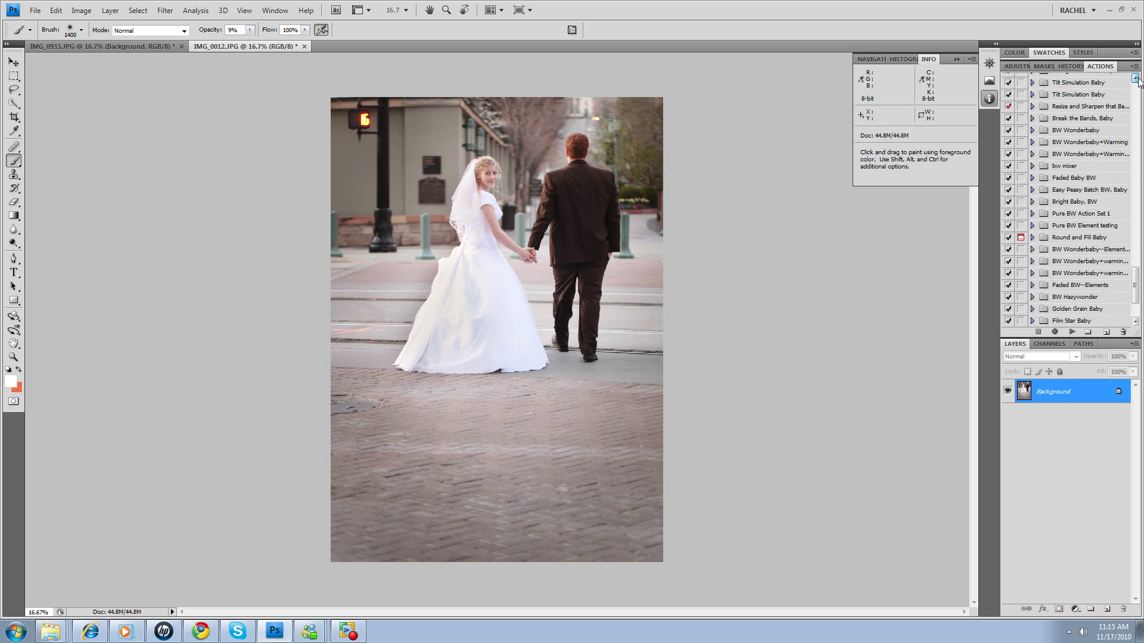
{"action": "left_click", "coordinate": [1033, 85]}
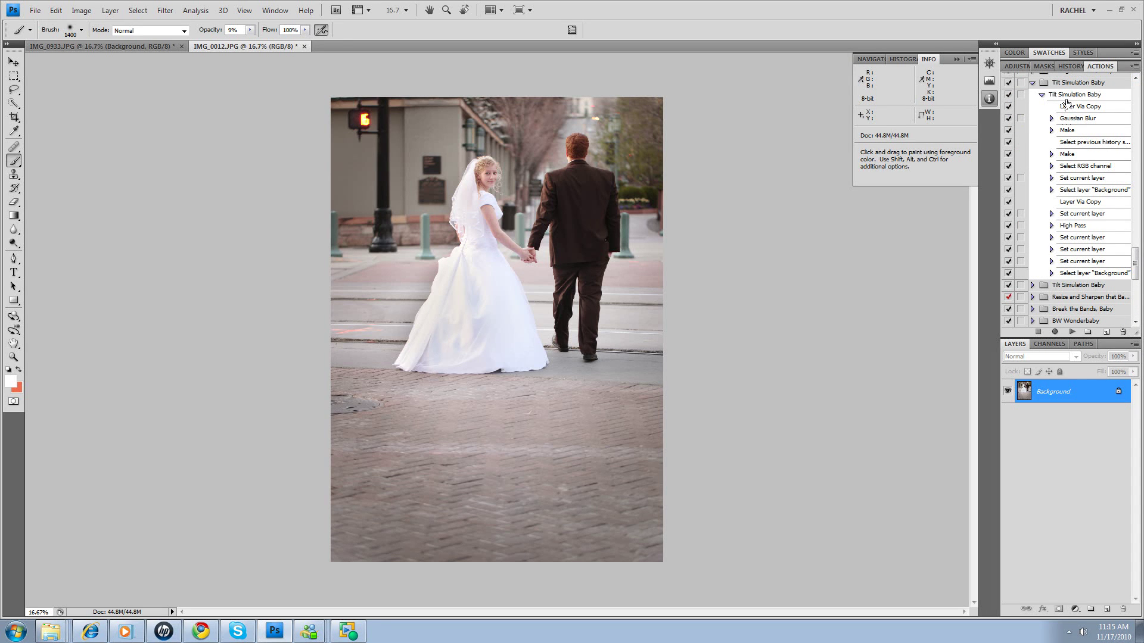
Play the Tilt Simulation Baby action and select the Tilt Simulation layer's mask.
{"action": "left_click", "coordinate": [1068, 95]}
{"action": "left_click", "coordinate": [1072, 332]}
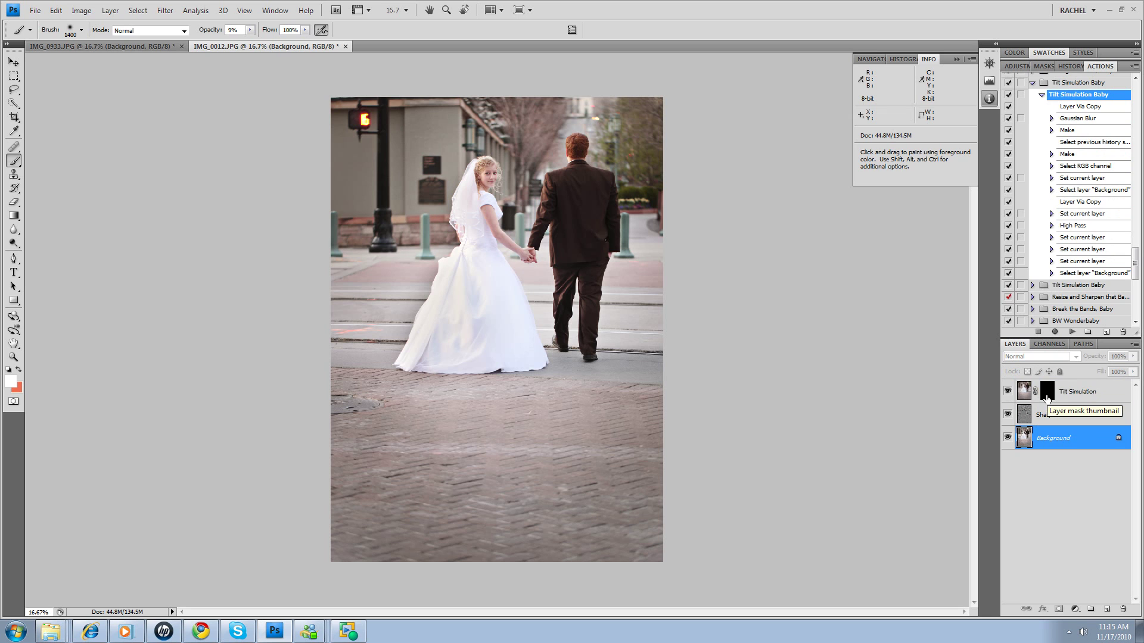
{"action": "left_click", "coordinate": [1046, 394]}
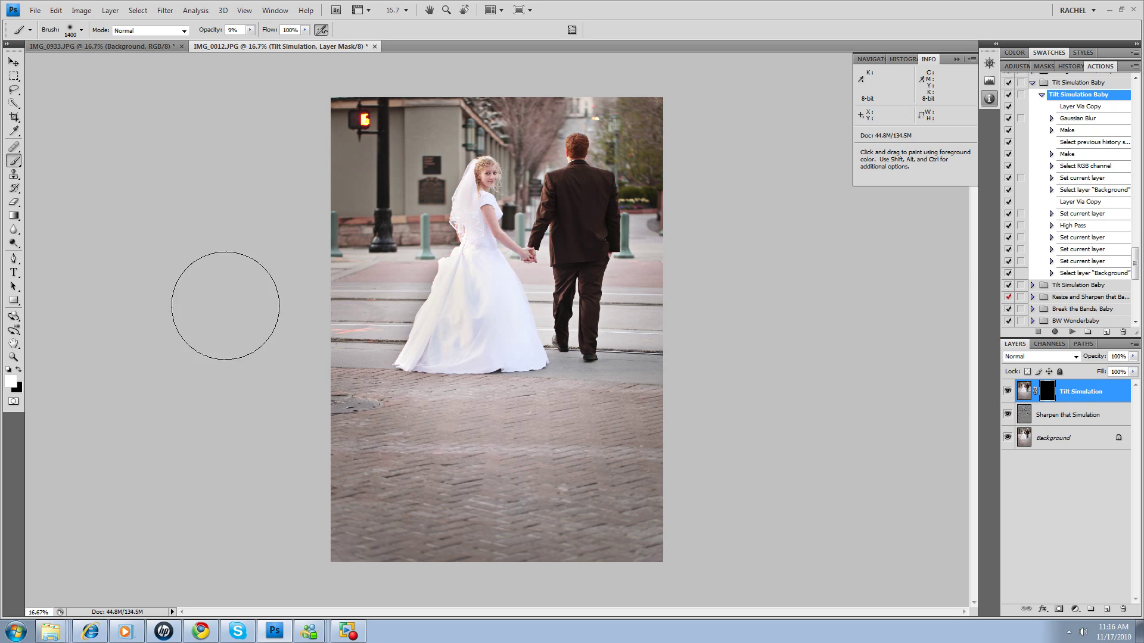
{"action": "left_click", "coordinate": [15, 215]}
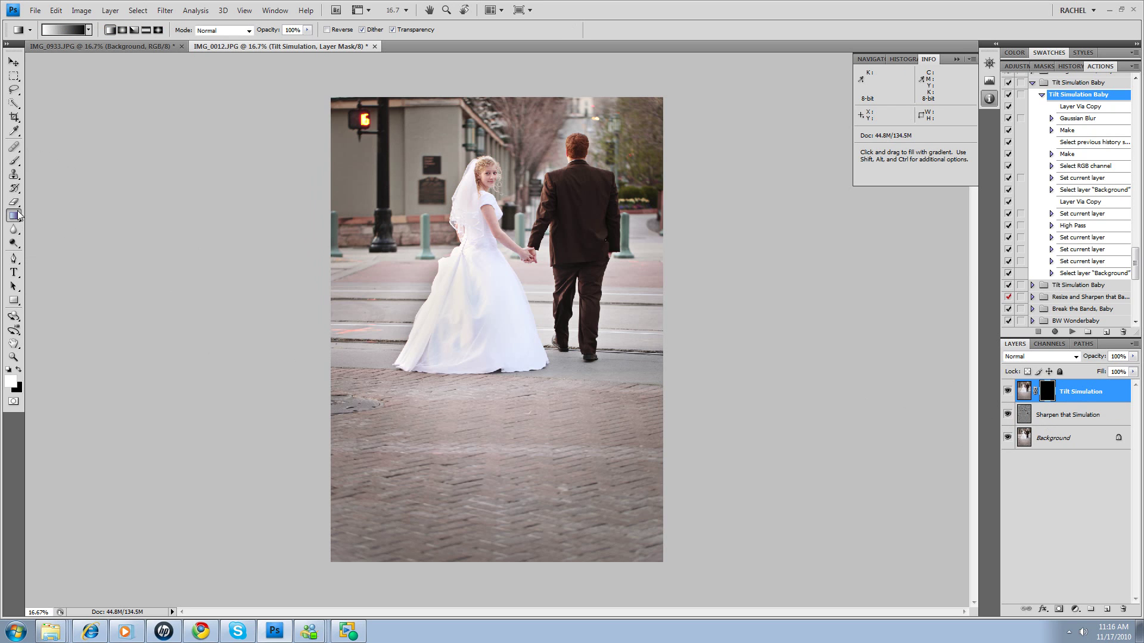
Choose Reflected Gradient, test a drag from the bride's head, then refill the mask black and swap colours.
{"action": "left_click", "coordinate": [144, 33]}
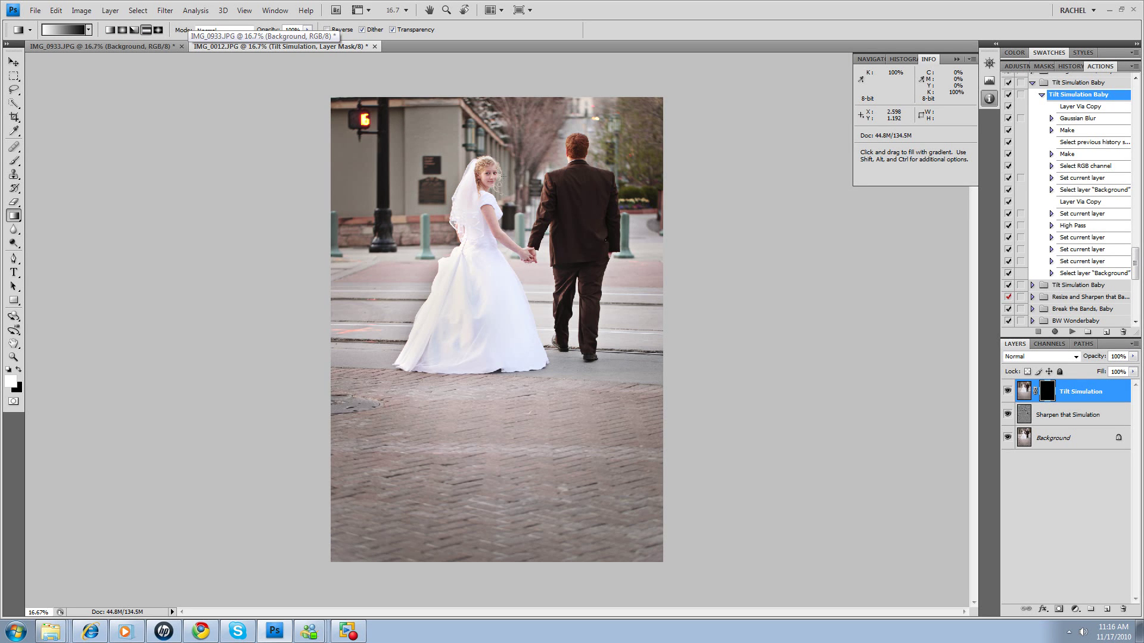
{"action": "left_click_drag", "start_coordinate": [503, 177], "coordinate": [266, 147]}
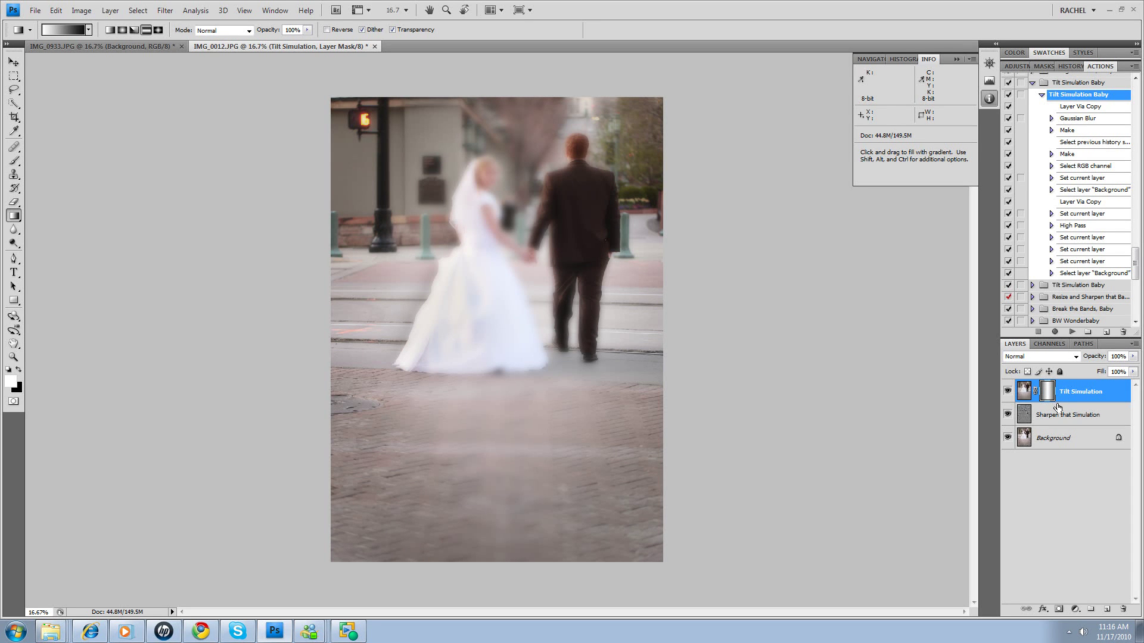
{"action": "key", "text": "ctrl+BackSpace"}
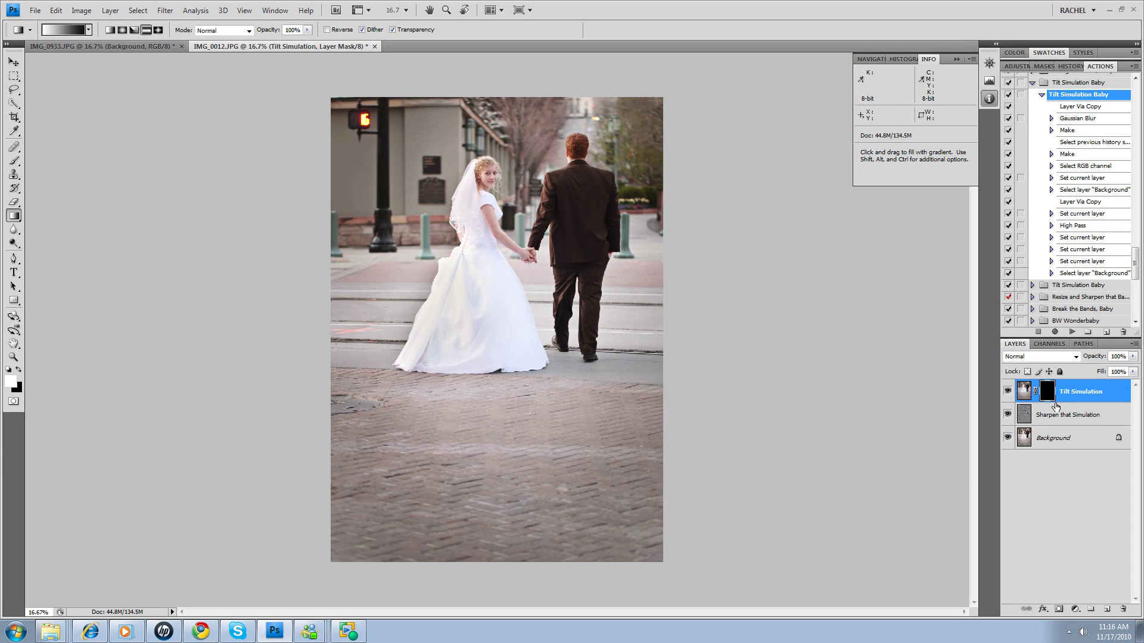
{"action": "key", "text": "x"}
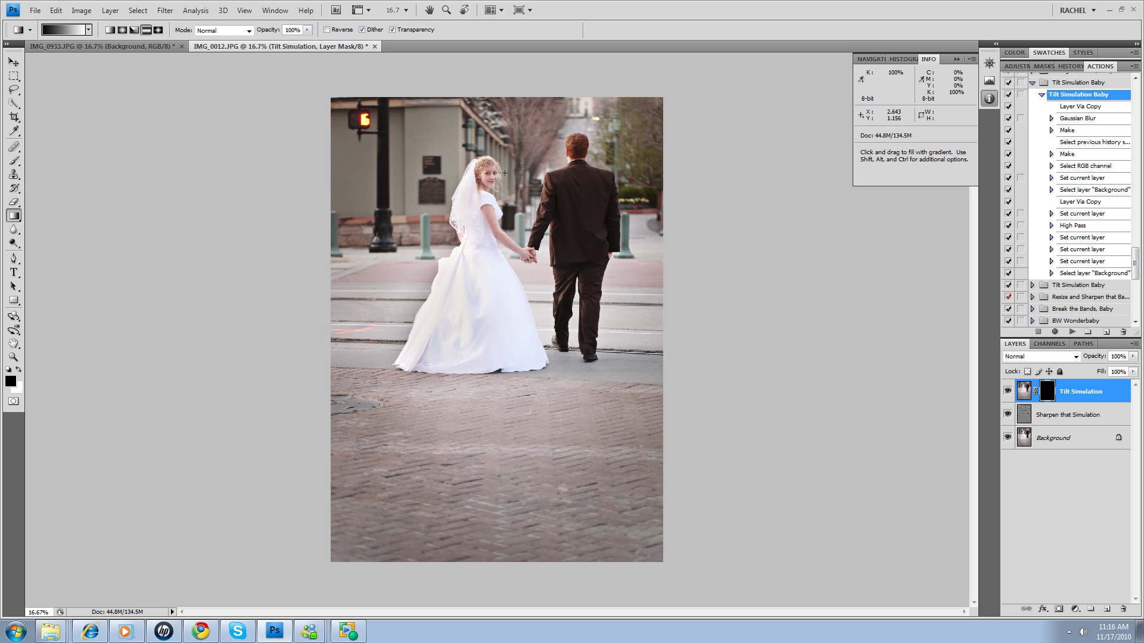
Apply a reflected gradient on the Tilt Simulation mask outward from the couple, blurring the top and bottom.
{"action": "left_click_drag", "start_coordinate": [505, 174], "coordinate": [316, 177]}
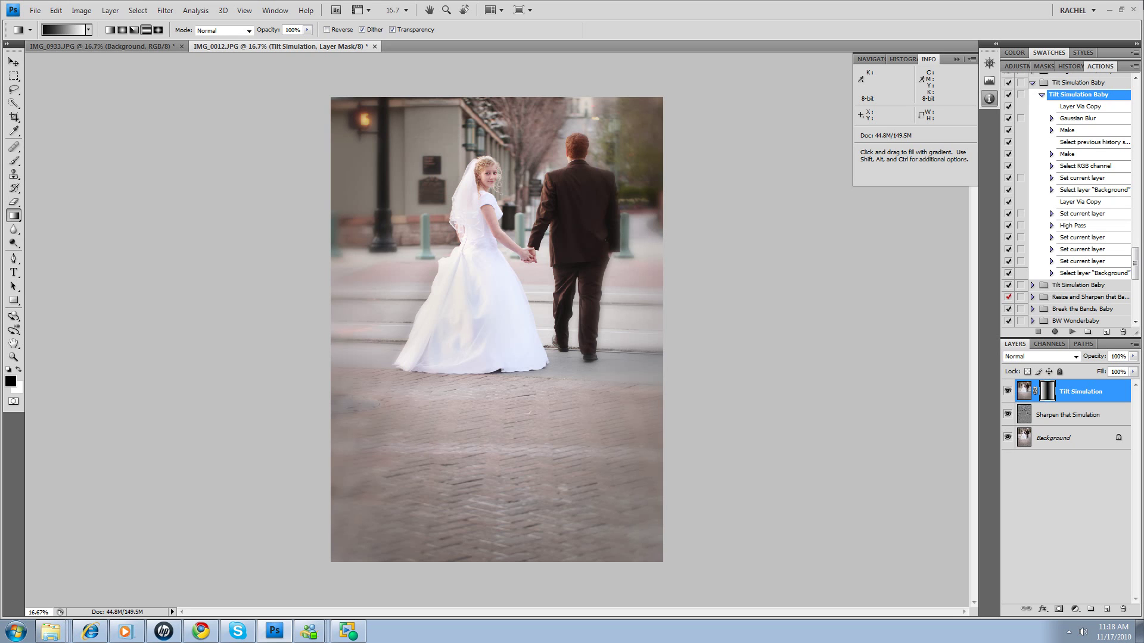
Collapse the Tilt Simulation Baby action's steps in the Actions panel.
{"action": "left_click", "coordinate": [1042, 95]}
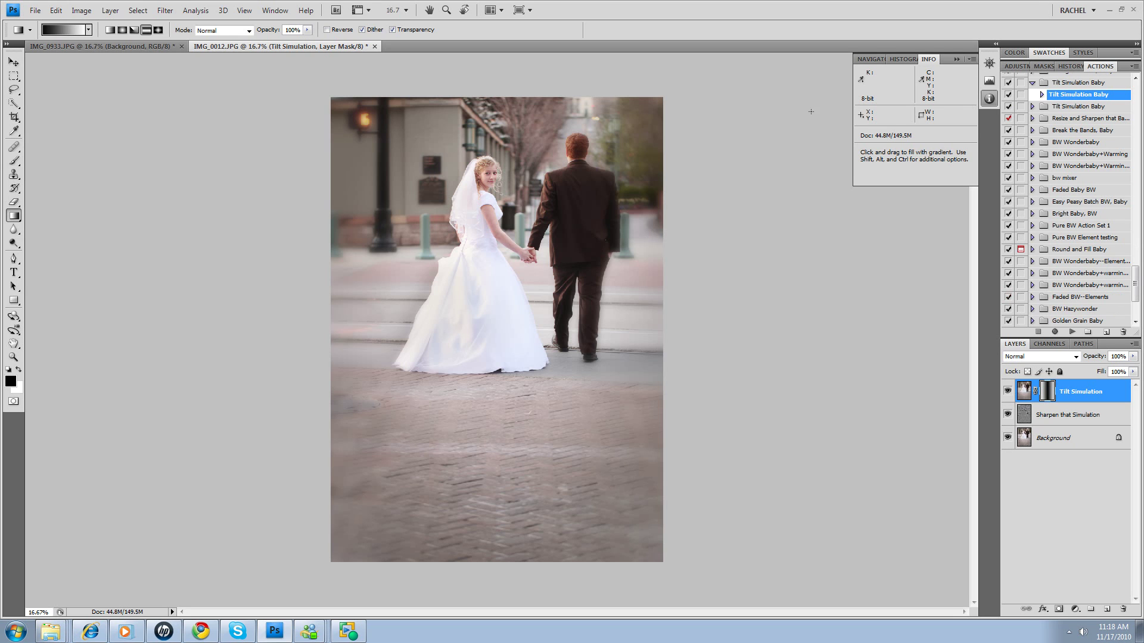